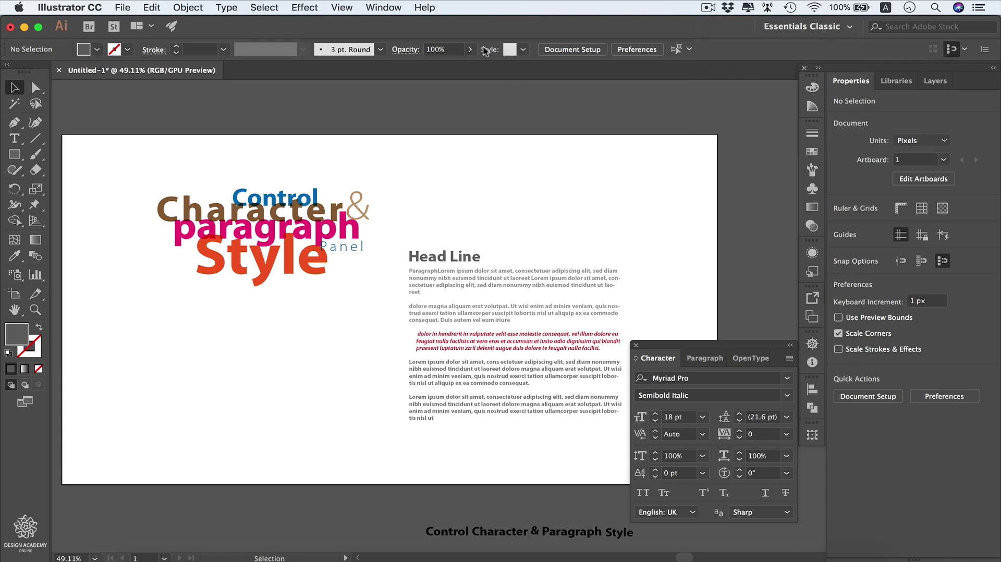
Step: Show the Character Styles panel from Window > Type and move it up and right
{"action": "left_click", "coordinate": [384, 7]}
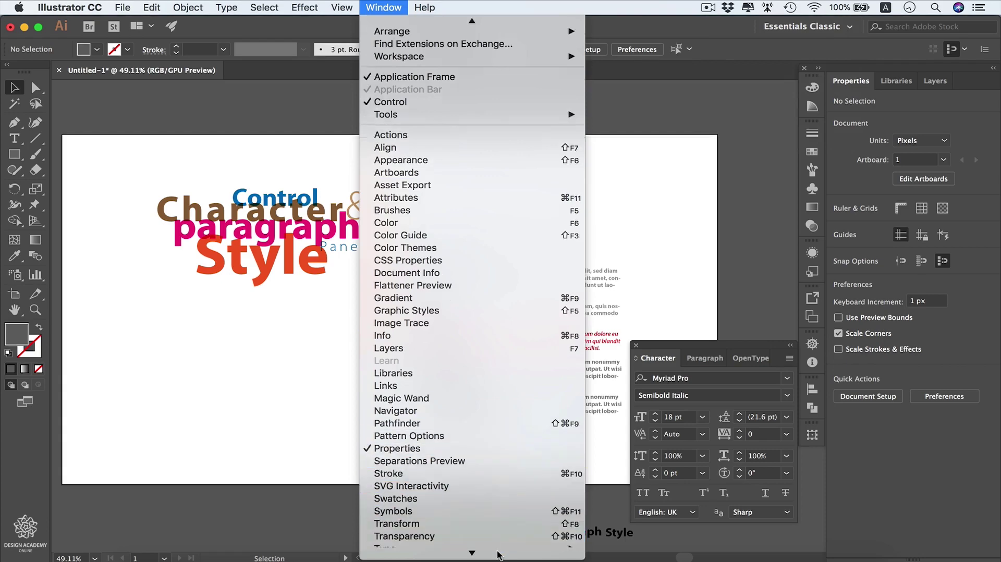
{"action": "mouse_move", "coordinate": [531, 464]}
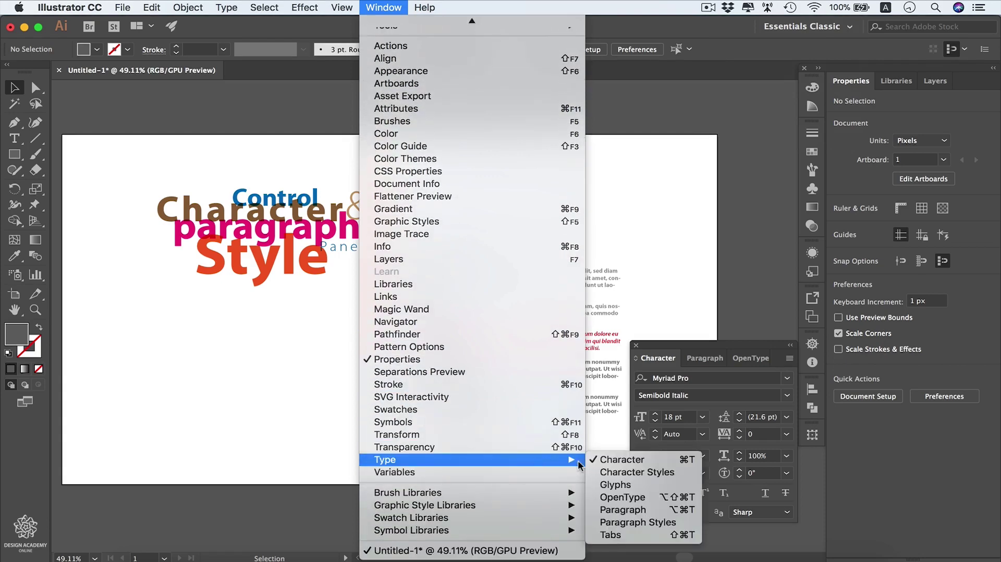
{"action": "left_click", "coordinate": [674, 476]}
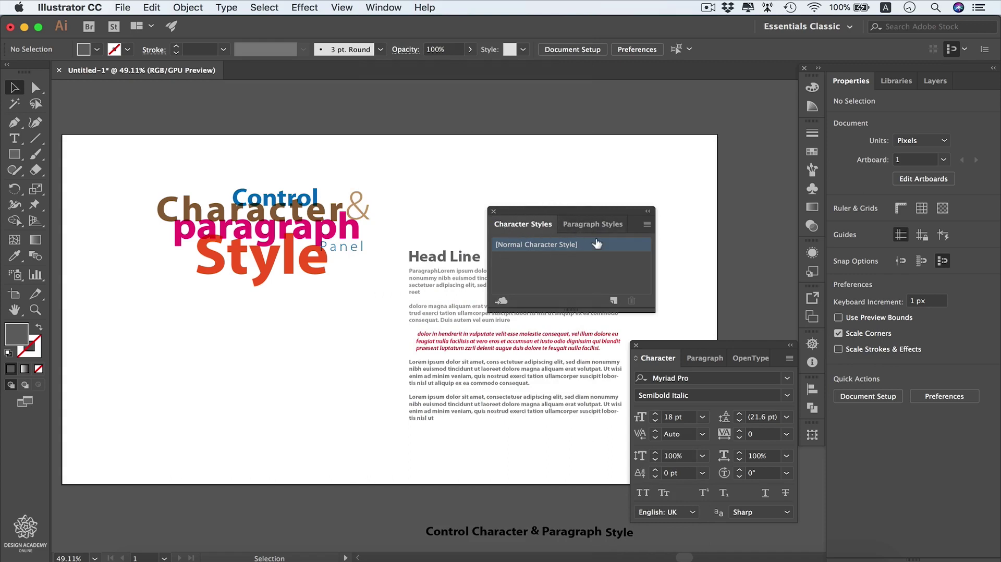
{"action": "left_click", "coordinate": [593, 225]}
{"action": "left_click", "coordinate": [530, 226]}
{"action": "left_click_drag", "start_coordinate": [541, 213], "coordinate": [671, 132]}
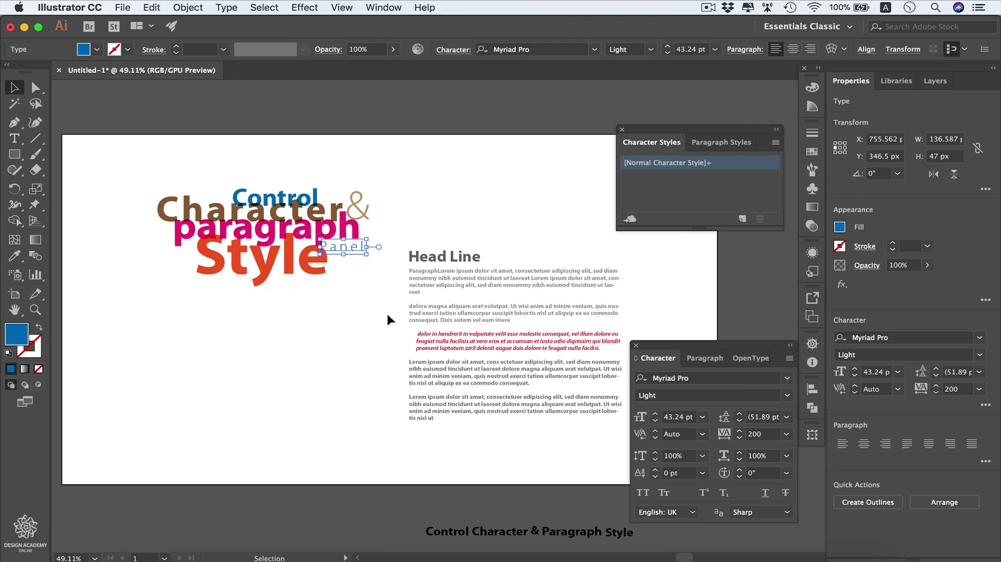
Step: Create Character Style 1 from the pink bold 'paragraph' word
{"action": "left_click", "coordinate": [191, 241]}
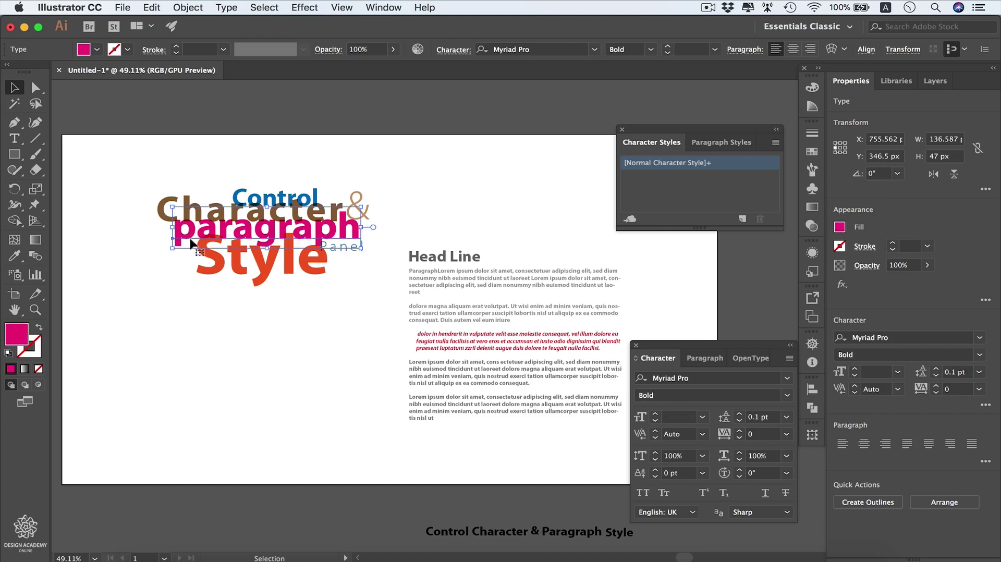
{"action": "left_click", "coordinate": [742, 222]}
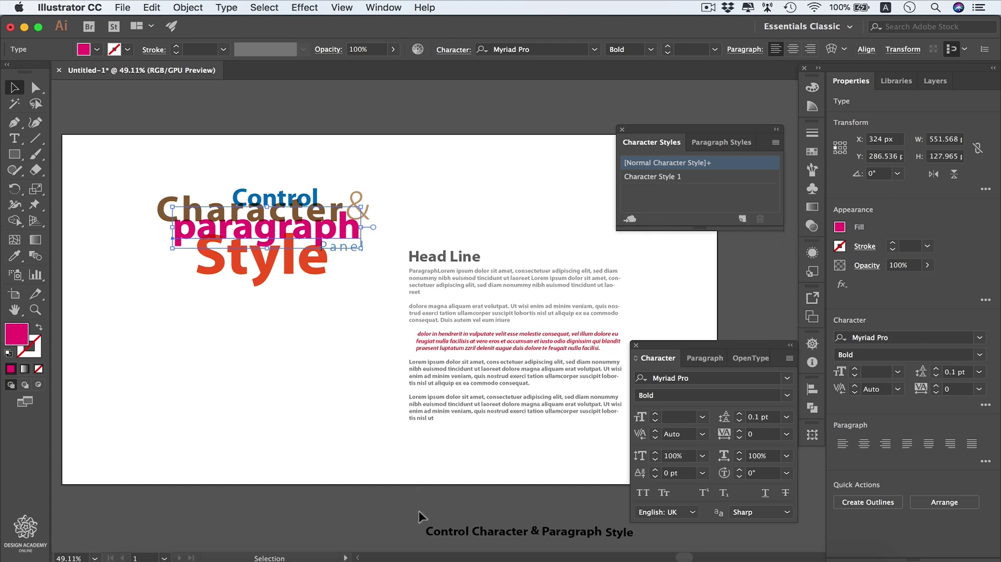
{"action": "scroll", "coordinate": [408, 507], "scroll_direction": "down", "scroll_amount": 3}
Step: Move the Control Character & Paragraph Style text line onto the artboard
{"action": "left_click", "coordinate": [523, 469]}
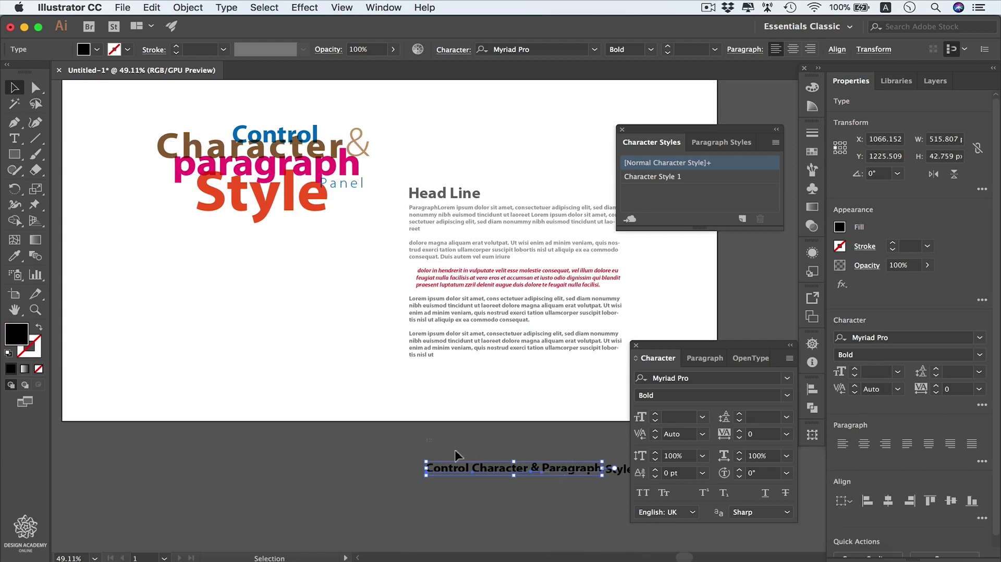
{"action": "left_click_drag", "start_coordinate": [592, 472], "coordinate": [321, 305]}
{"action": "scroll", "coordinate": [320, 305], "scroll_direction": "up", "scroll_amount": 4}
{"action": "scroll", "coordinate": [322, 309], "scroll_direction": "down", "scroll_amount": 3}
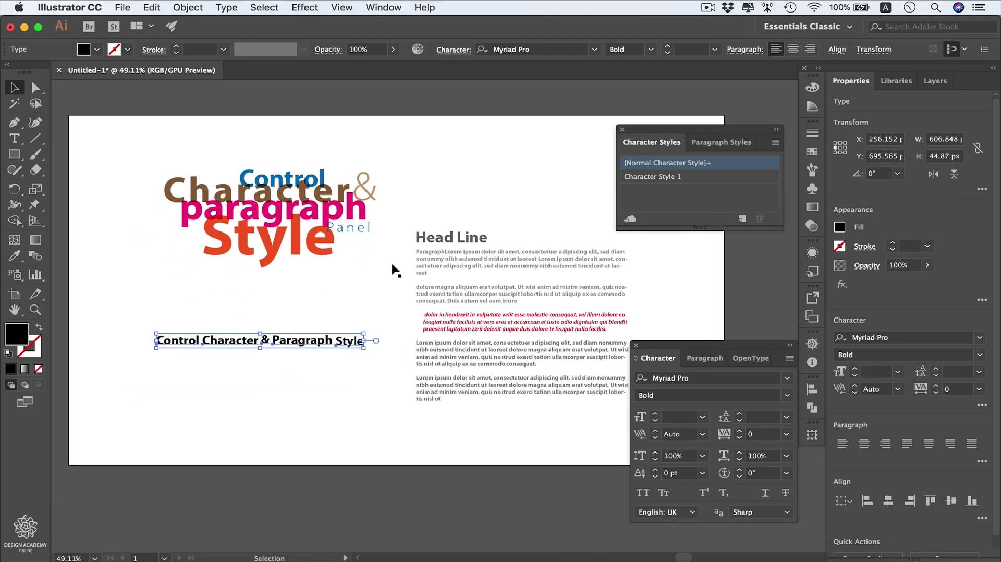
Step: Apply Character Style 1 to the word 'Character' in that line
{"action": "left_click", "coordinate": [240, 373]}
{"action": "left_click", "coordinate": [235, 343]}
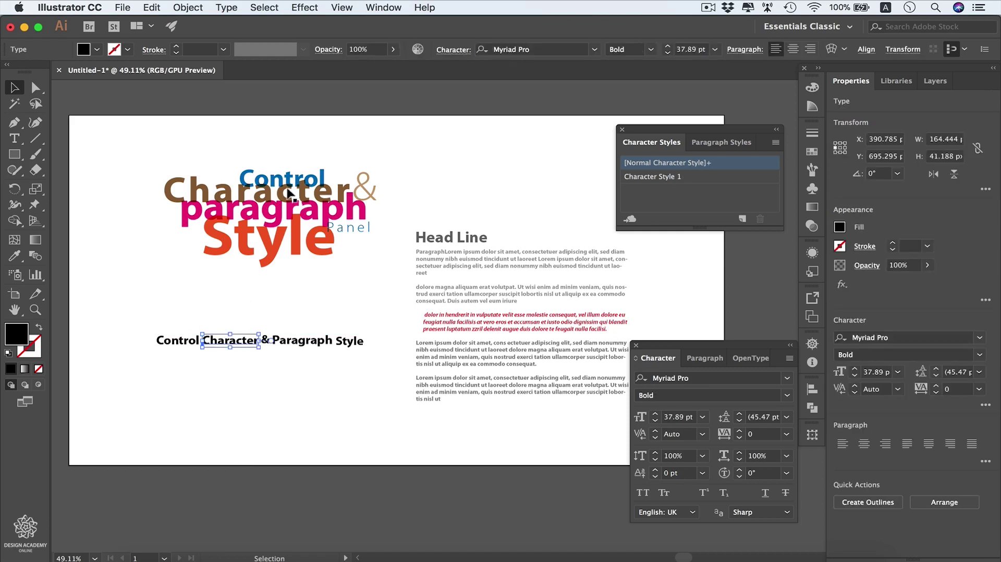
{"action": "left_click", "coordinate": [677, 178]}
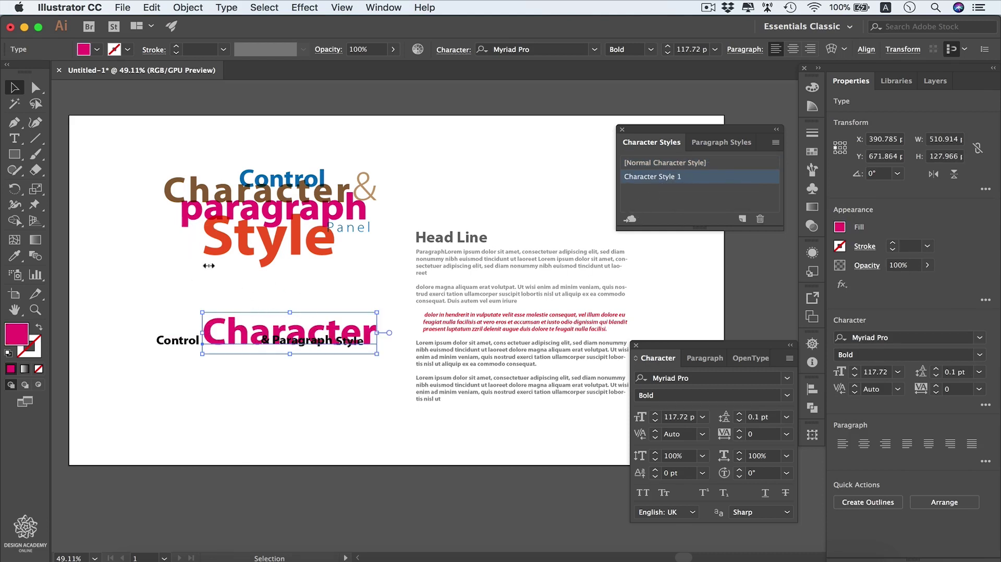
Step: Save the brown title word as Character Style 2 and apply it to the lower 'Paragraph'
{"action": "left_click", "coordinate": [173, 200]}
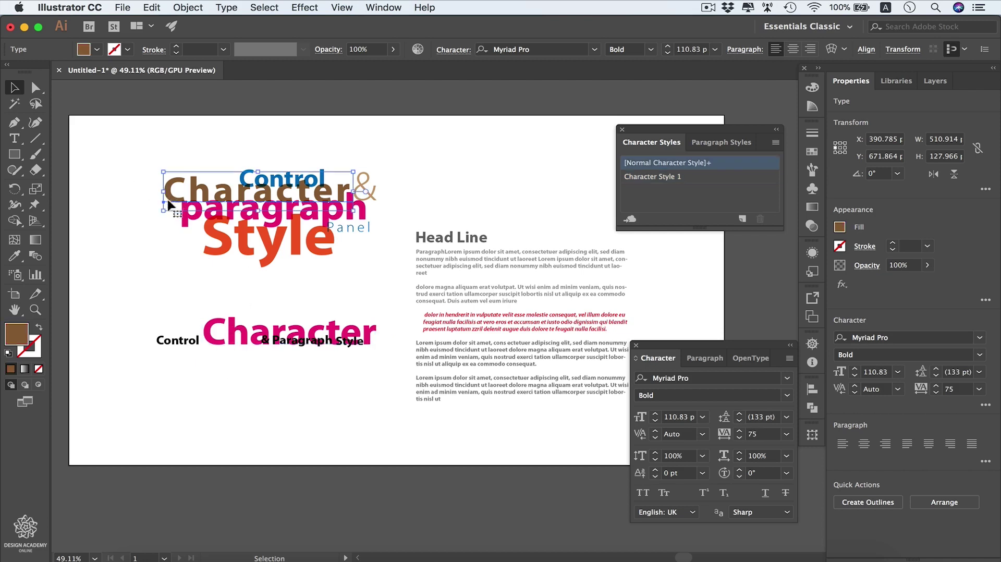
{"action": "left_click", "coordinate": [743, 219]}
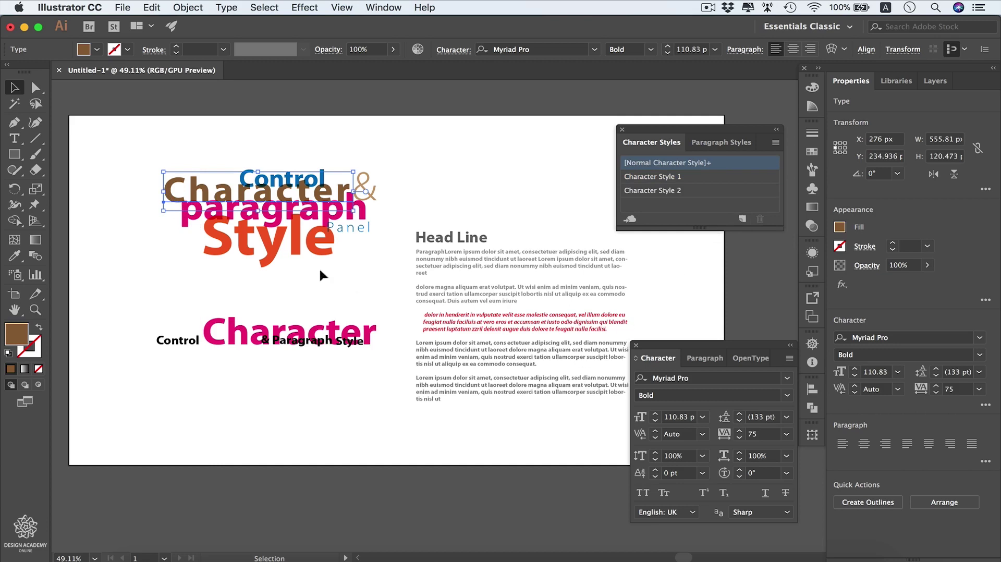
{"action": "left_click_drag", "start_coordinate": [304, 348], "coordinate": [290, 369]}
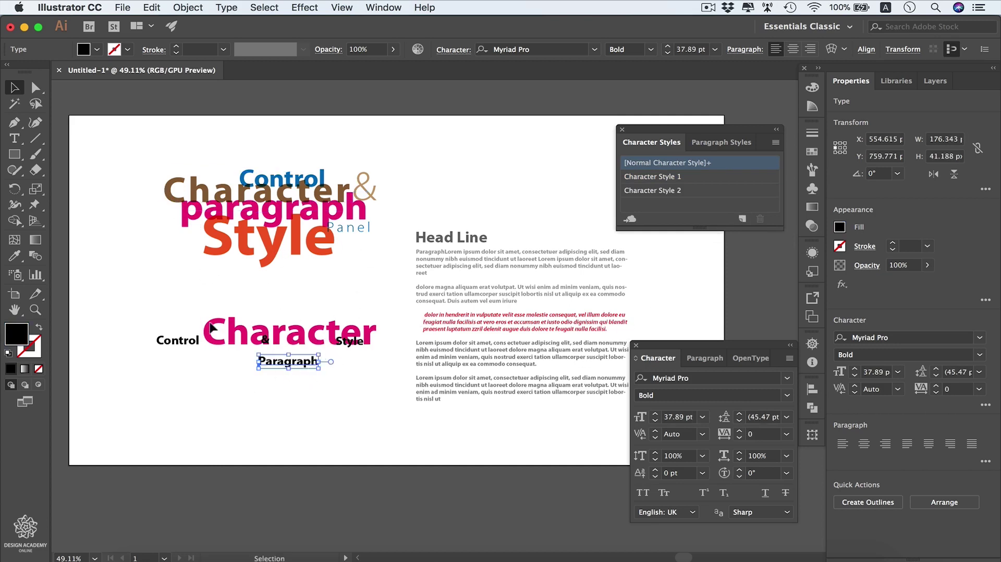
{"action": "left_click", "coordinate": [678, 191]}
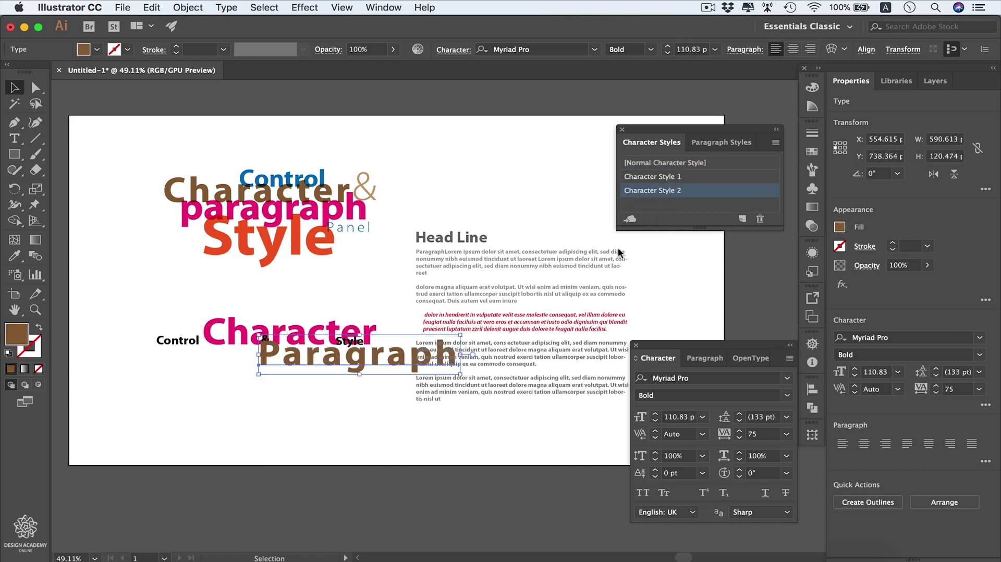
{"action": "left_click_drag", "start_coordinate": [361, 365], "coordinate": [281, 380]}
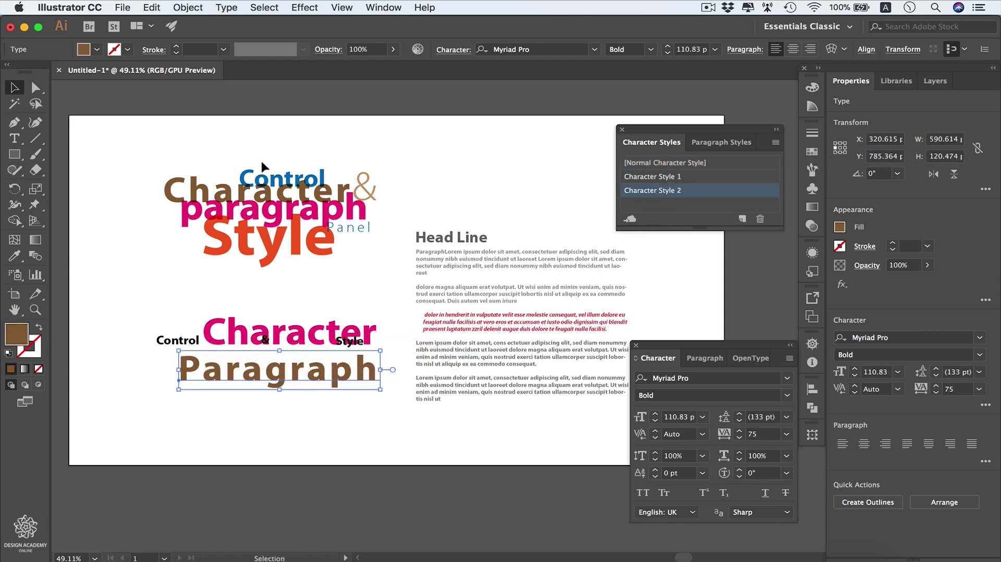
Step: Save the blue 'Control' title word as Character Style 3 and apply it to the lower 'Control'
{"action": "left_click", "coordinate": [269, 179]}
{"action": "left_click", "coordinate": [742, 219]}
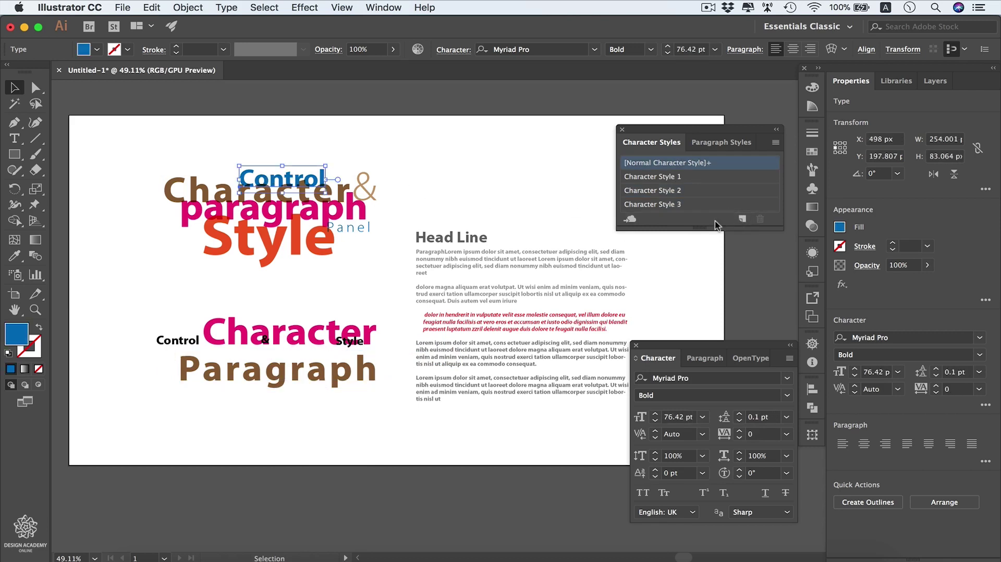
{"action": "left_click", "coordinate": [235, 307]}
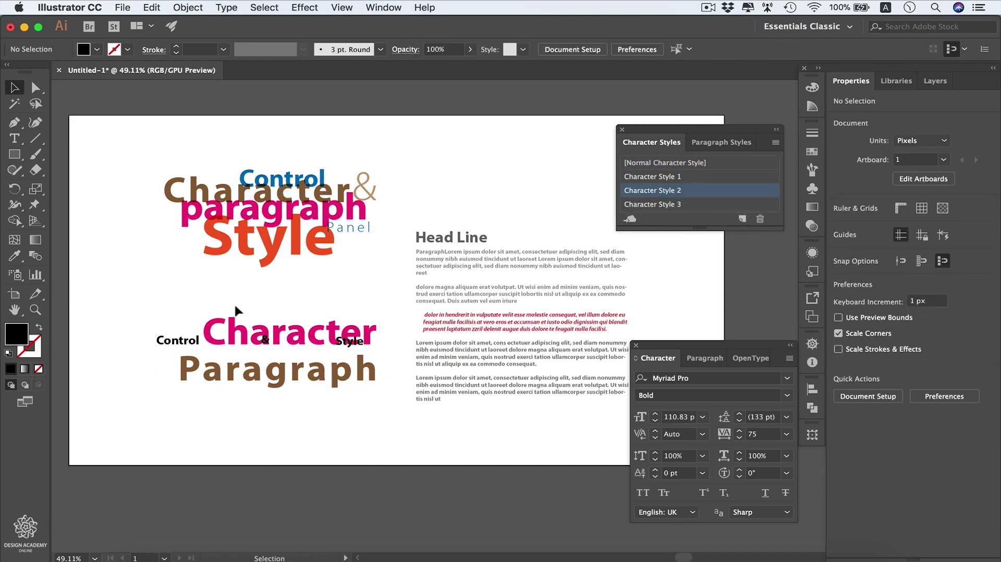
{"action": "left_click", "coordinate": [183, 340]}
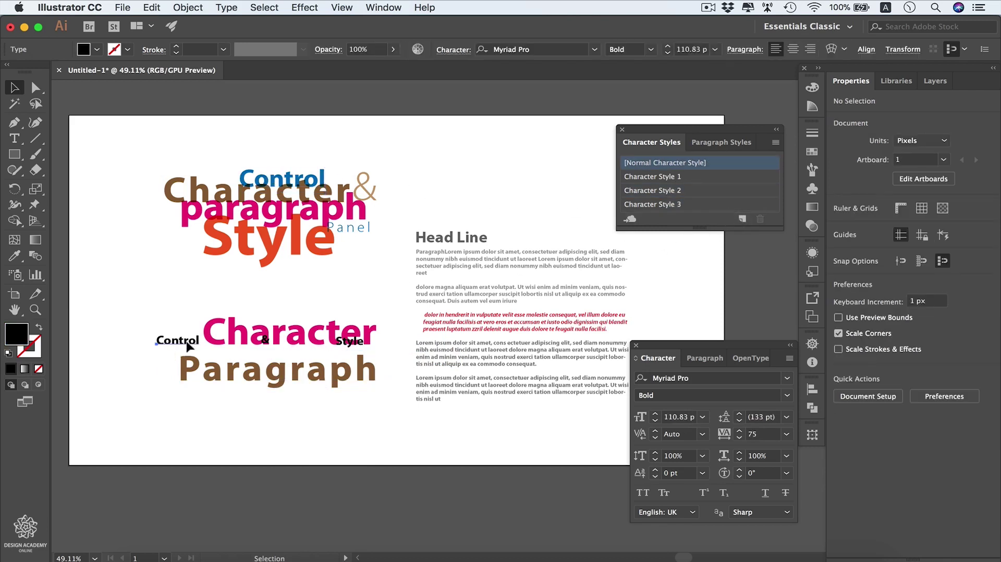
{"action": "left_click", "coordinate": [671, 206]}
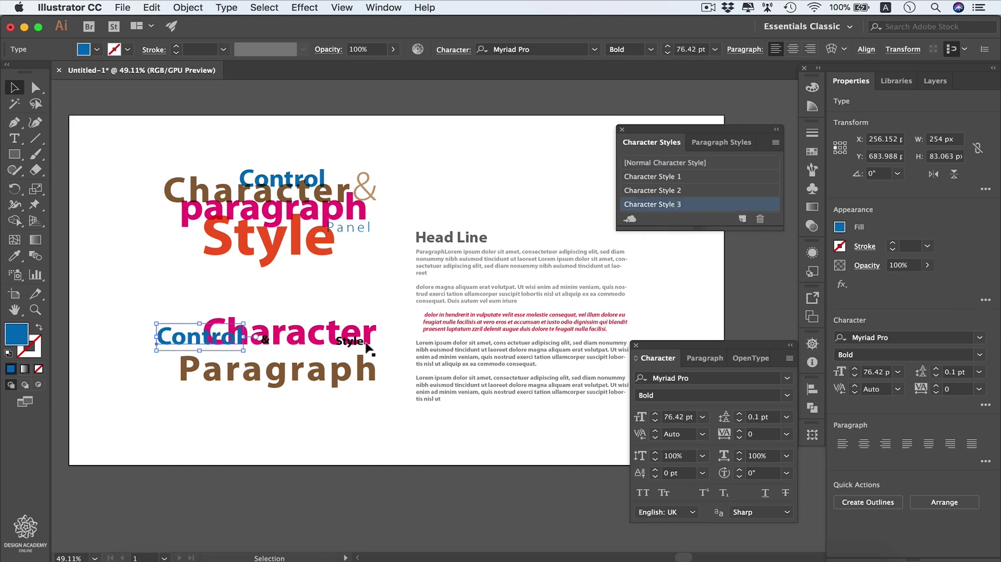
Step: Save the tan ampersand as Character Style 4 and apply it to the lower ampersand
{"action": "left_click_drag", "start_coordinate": [408, 155], "coordinate": [378, 179]}
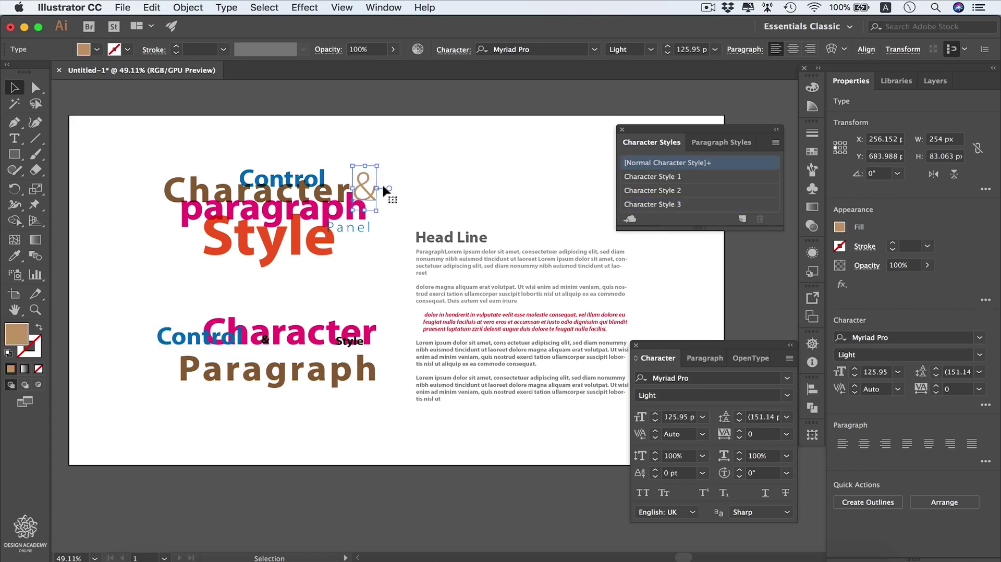
{"action": "left_click", "coordinate": [742, 220]}
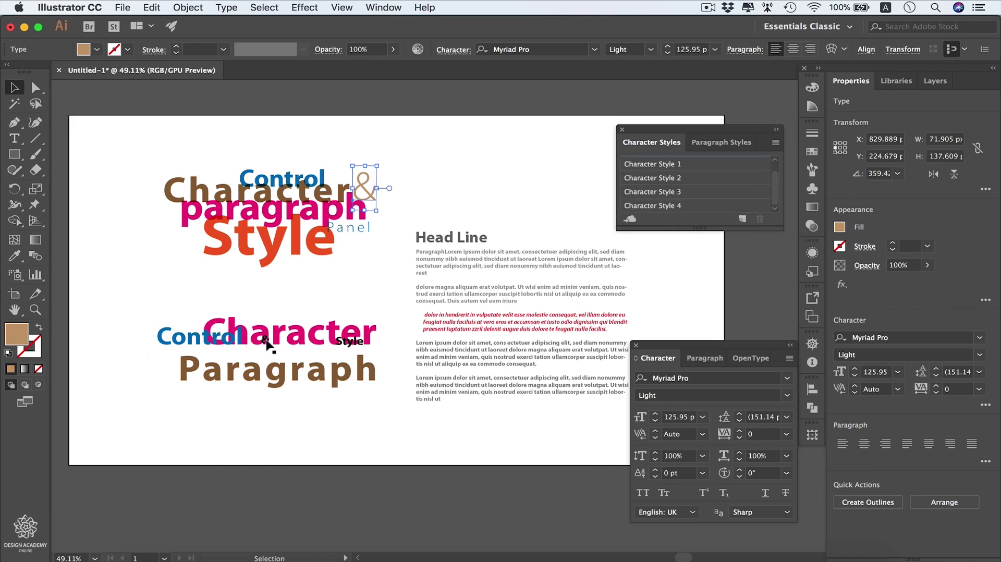
{"action": "left_click_drag", "start_coordinate": [268, 345], "coordinate": [171, 304]}
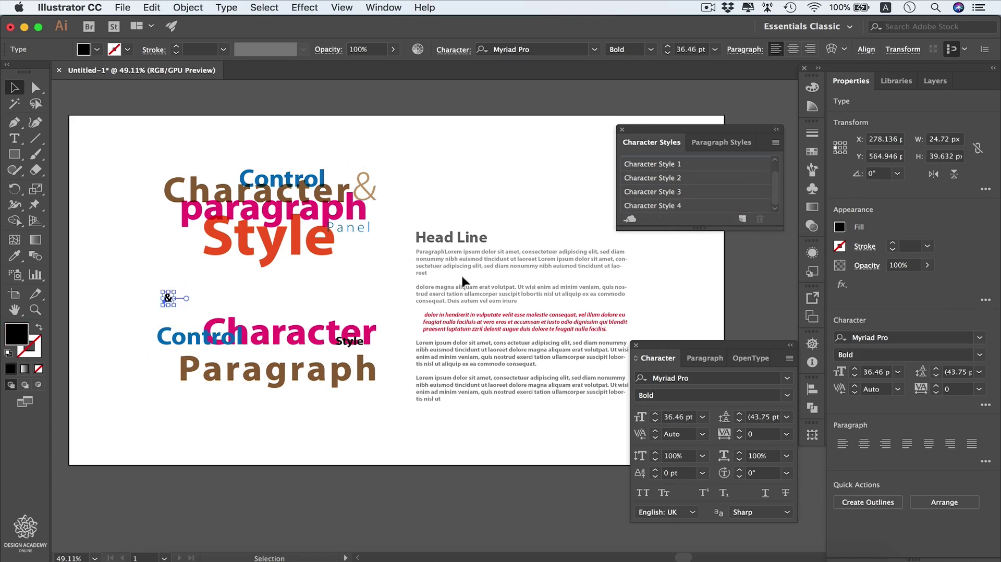
{"action": "left_click", "coordinate": [683, 206]}
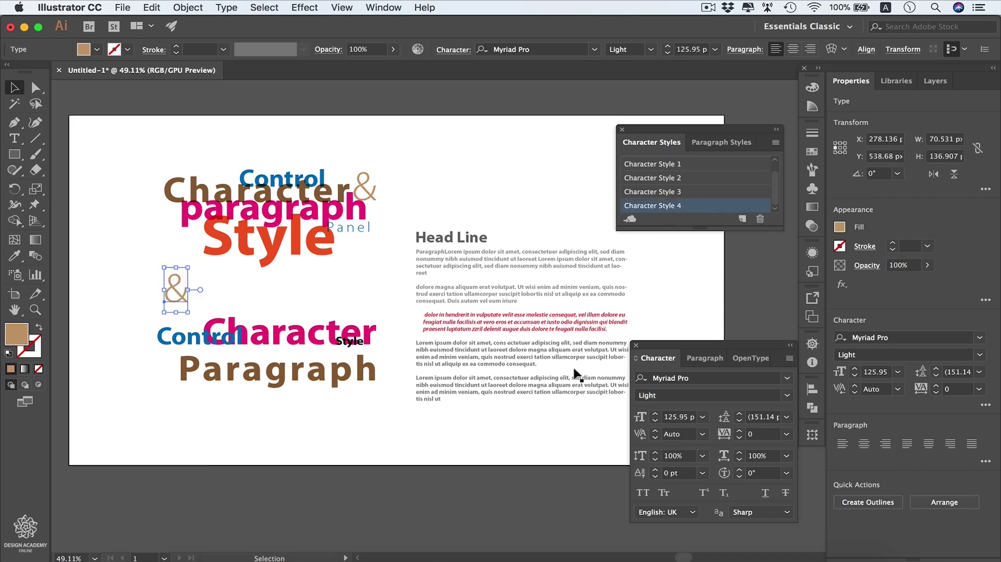
Step: Save the red 'Style' title word as Character Style 5 and apply it to the lower 'Style'
{"action": "left_click", "coordinate": [319, 261]}
{"action": "left_click", "coordinate": [743, 219]}
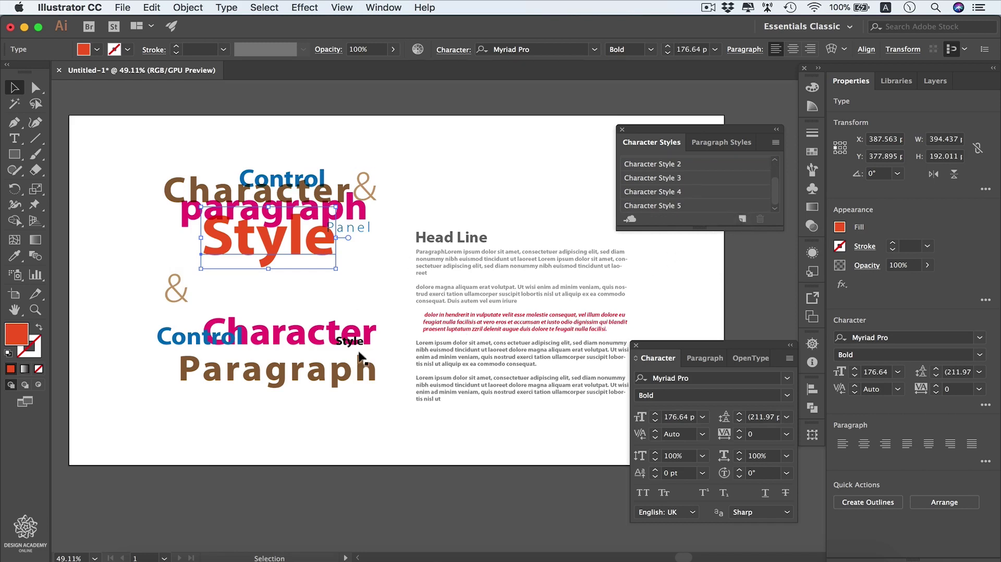
{"action": "left_click_drag", "start_coordinate": [359, 345], "coordinate": [346, 305]}
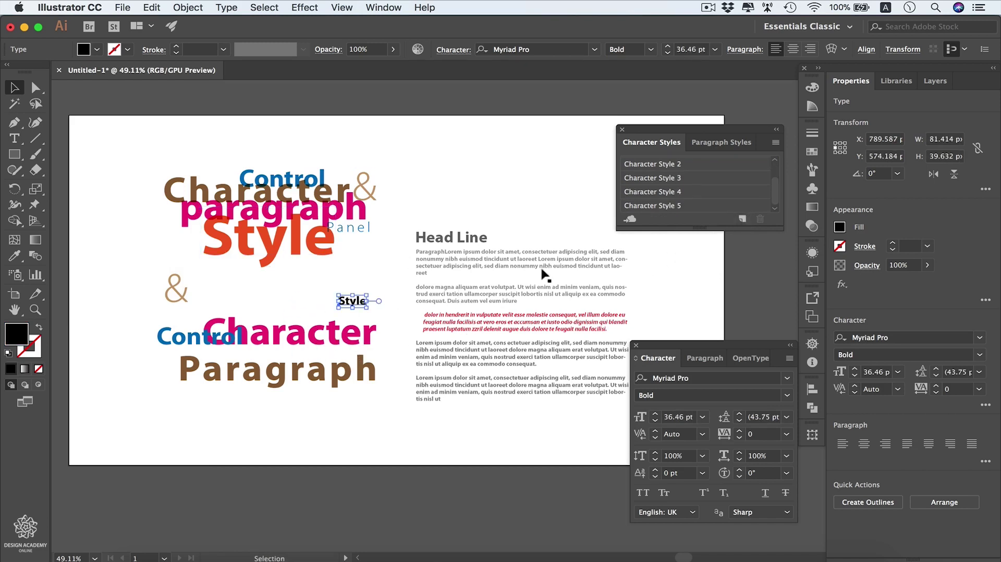
{"action": "left_click", "coordinate": [689, 207]}
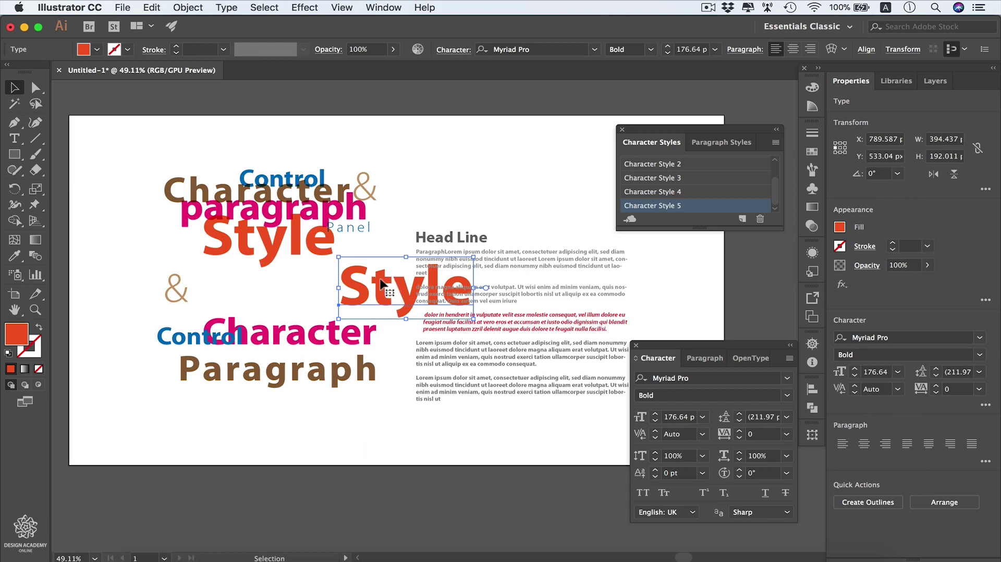
Step: Reposition Style, Paragraph, Control and the ampersand to mirror the original title layout
{"action": "left_click_drag", "start_coordinate": [383, 280], "coordinate": [238, 383]}
{"action": "left_click_drag", "start_coordinate": [374, 372], "coordinate": [299, 346]}
{"action": "left_click_drag", "start_coordinate": [215, 336], "coordinate": [311, 320]}
{"action": "left_click", "coordinate": [198, 295]}
{"action": "left_click_drag", "start_coordinate": [184, 297], "coordinate": [352, 345]}
{"action": "left_click", "coordinate": [389, 180]}
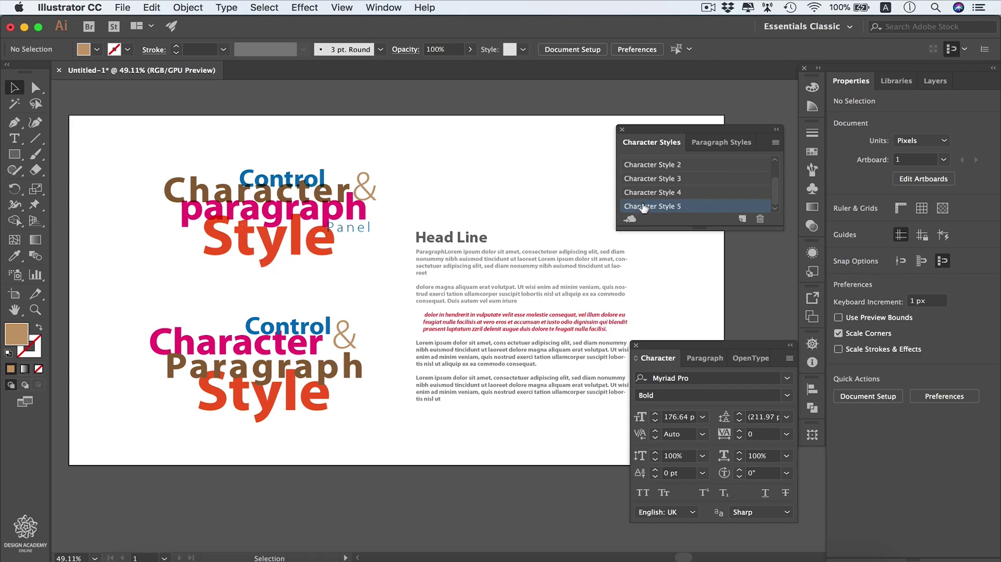
Step: Restyle lower 'Paragraph' with Character Style 1 and 'Character' with Character Style 2
{"action": "key", "text": "super+shift+a"}
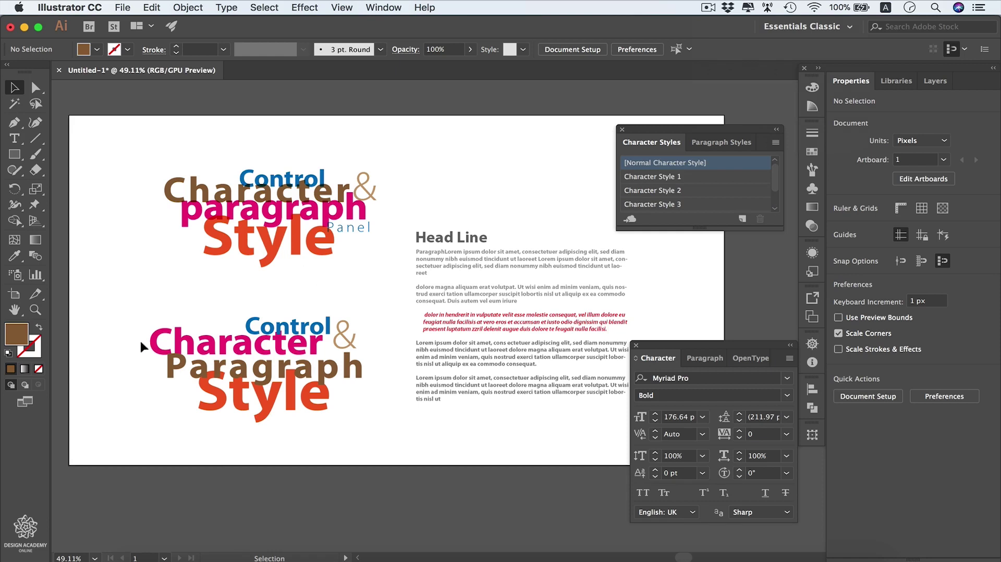
{"action": "left_click", "coordinate": [170, 375]}
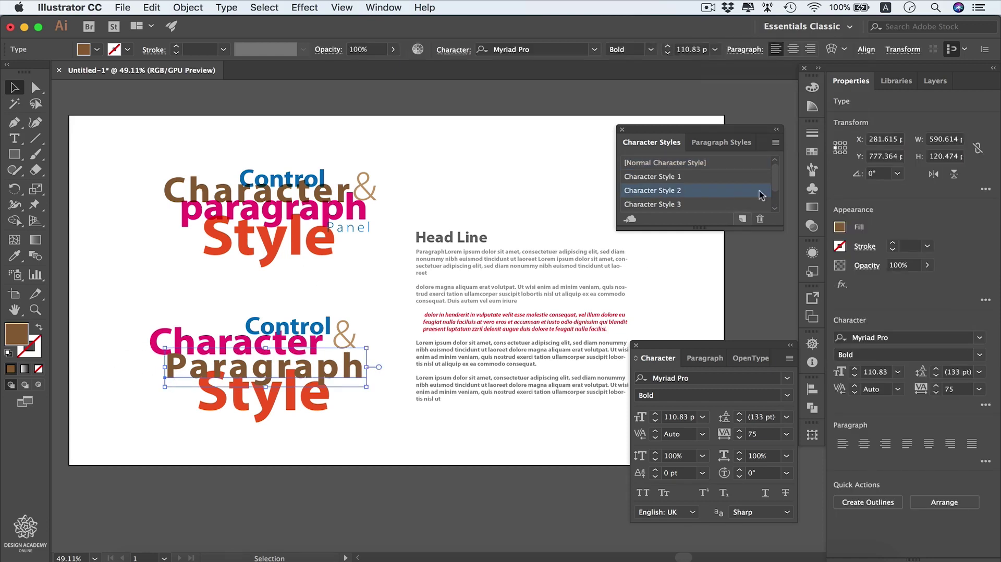
{"action": "left_click", "coordinate": [697, 178]}
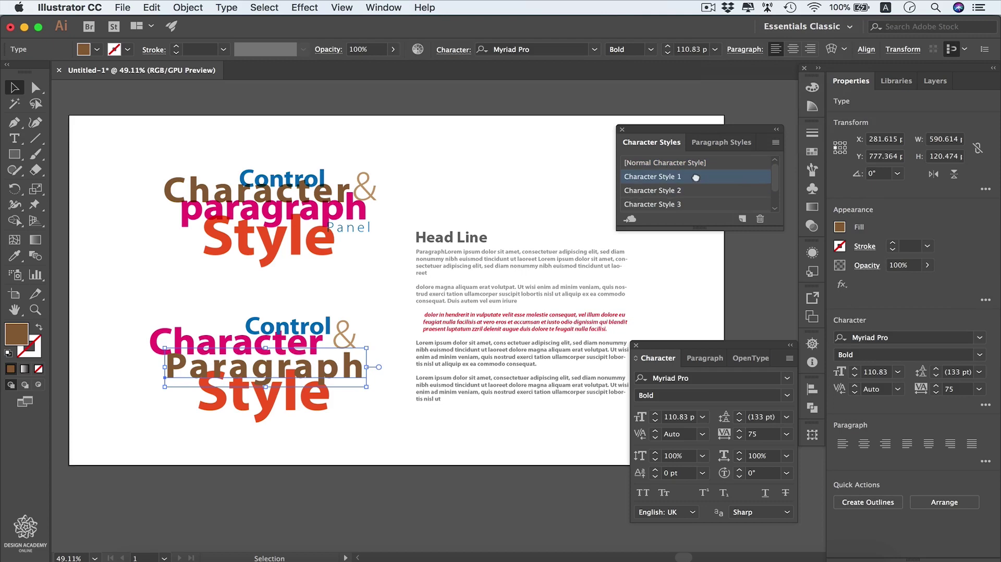
{"action": "left_click", "coordinate": [153, 343]}
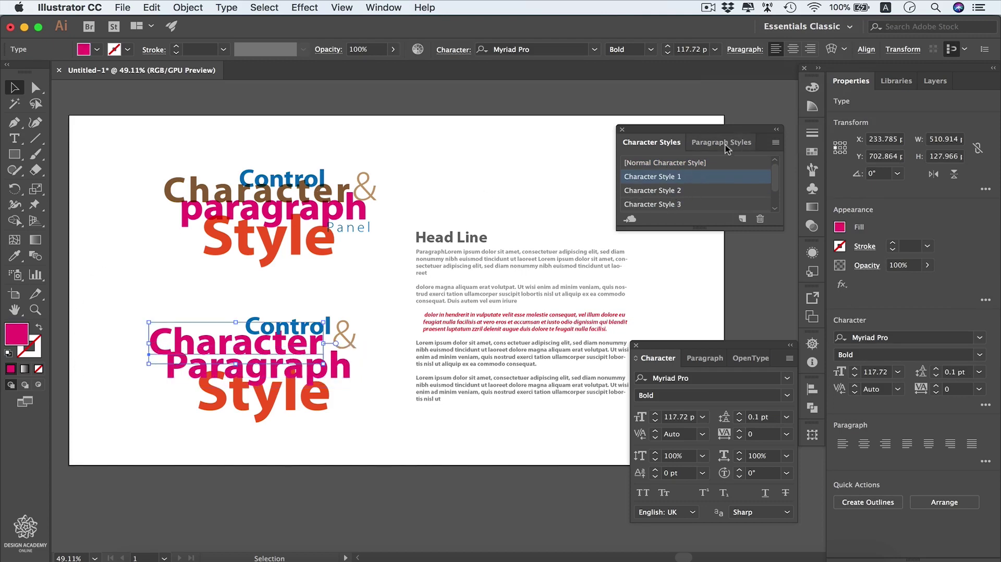
{"action": "left_click", "coordinate": [691, 192]}
{"action": "double_click", "coordinate": [651, 189]}
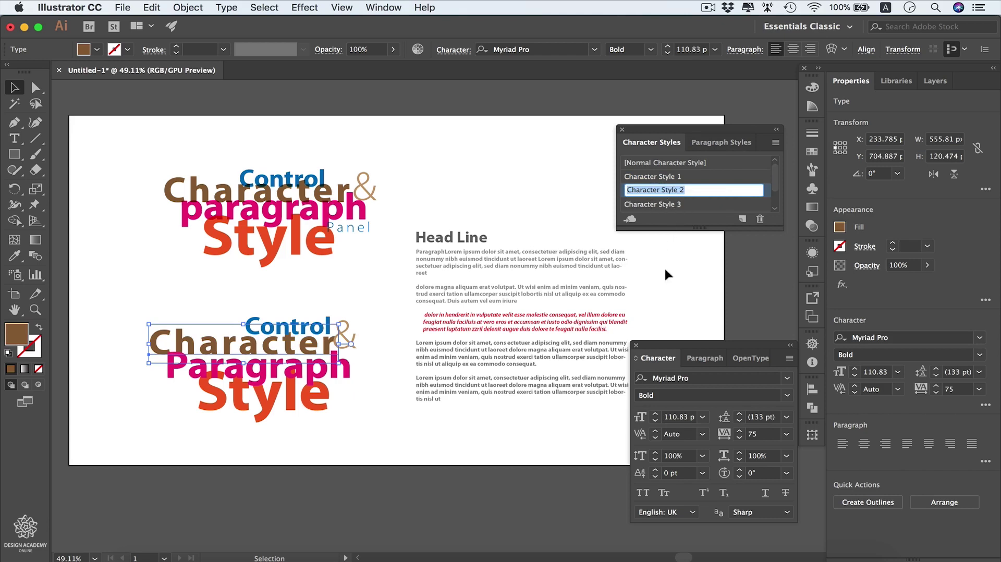
Step: Rename Character Style 2 to 'Myriad Pro Brown'
{"action": "type", "text": "Myr"}
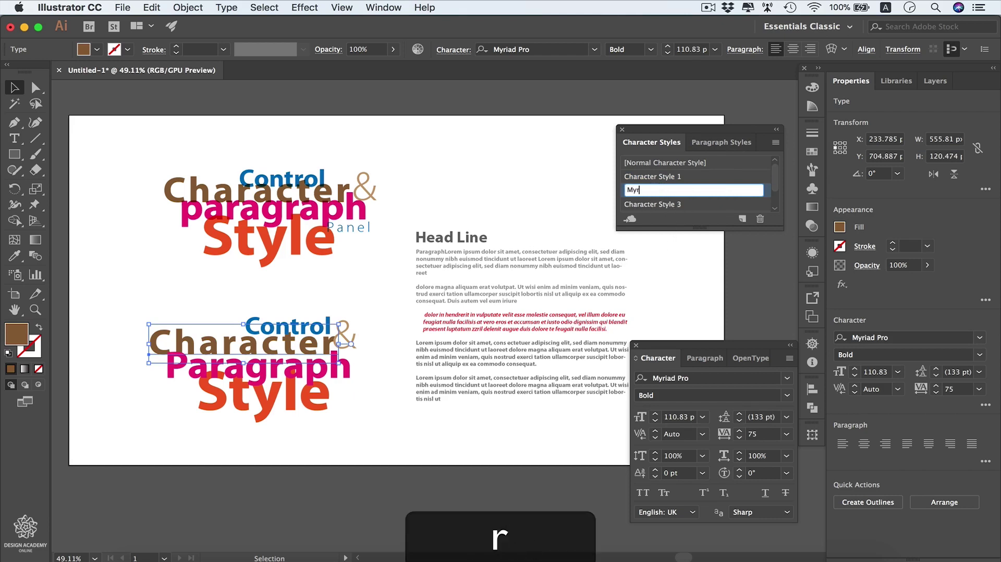
{"action": "type", "text": "iad Pro Brown"}
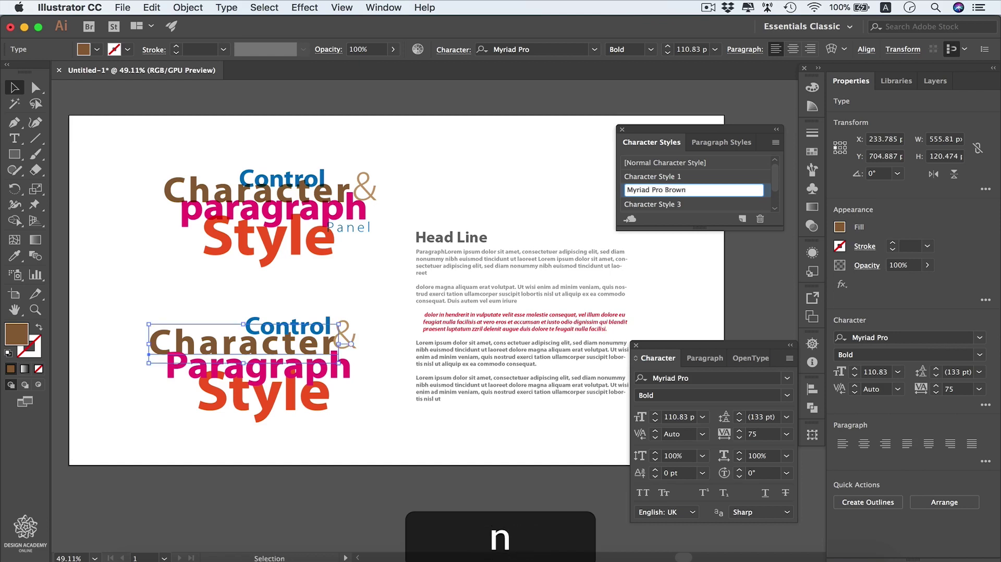
{"action": "key", "text": "Return"}
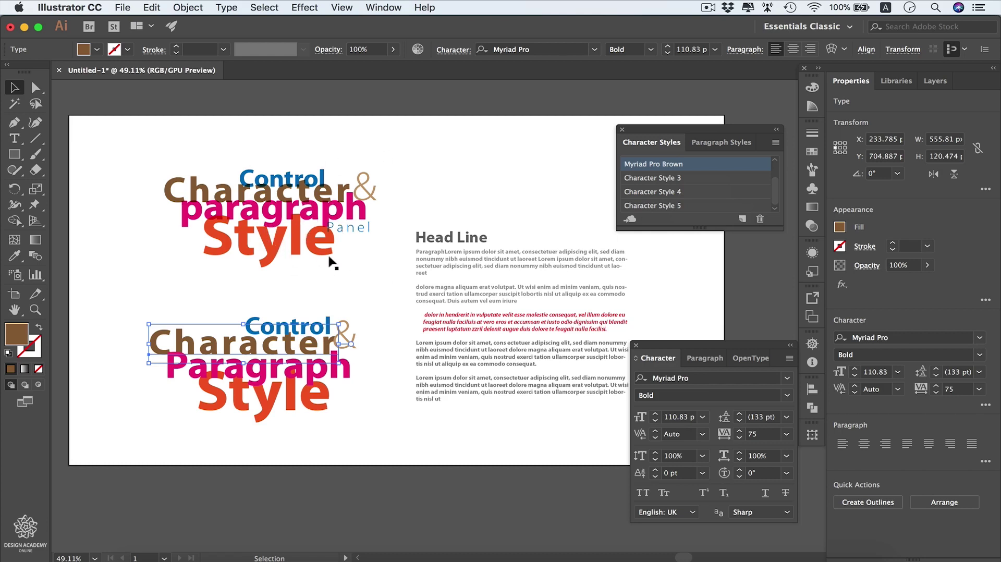
Step: Set the lower title artwork's blend mode to Multiply and nudge 'Control' slightly left
{"action": "left_click_drag", "start_coordinate": [372, 303], "coordinate": [274, 414]}
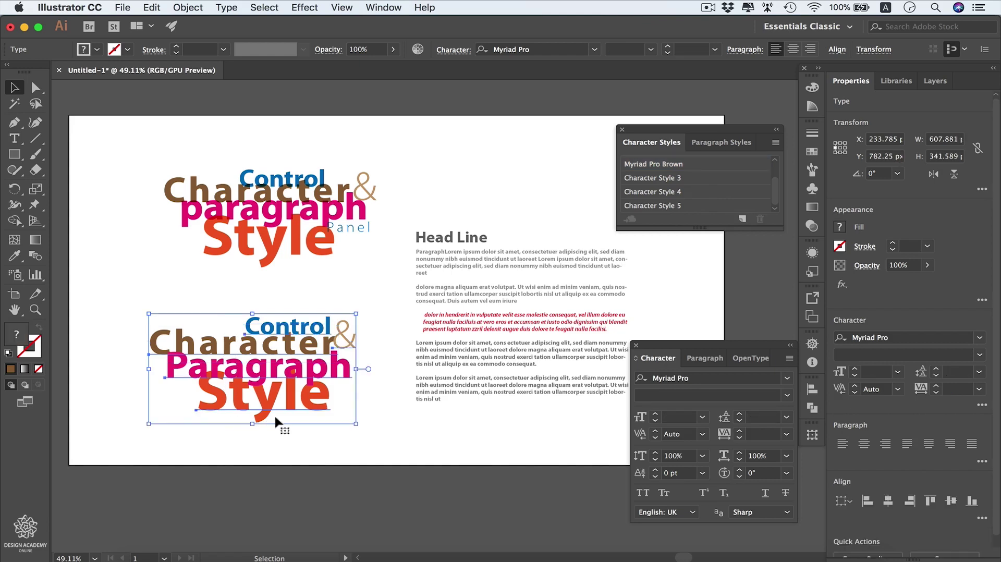
{"action": "left_click", "coordinate": [329, 49]}
{"action": "left_click", "coordinate": [240, 71]}
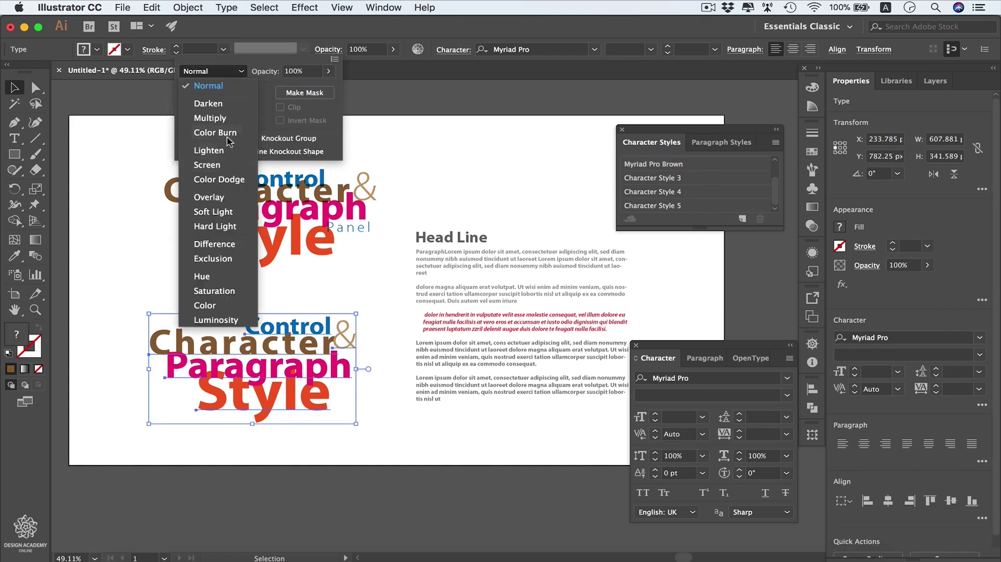
{"action": "left_click", "coordinate": [231, 118]}
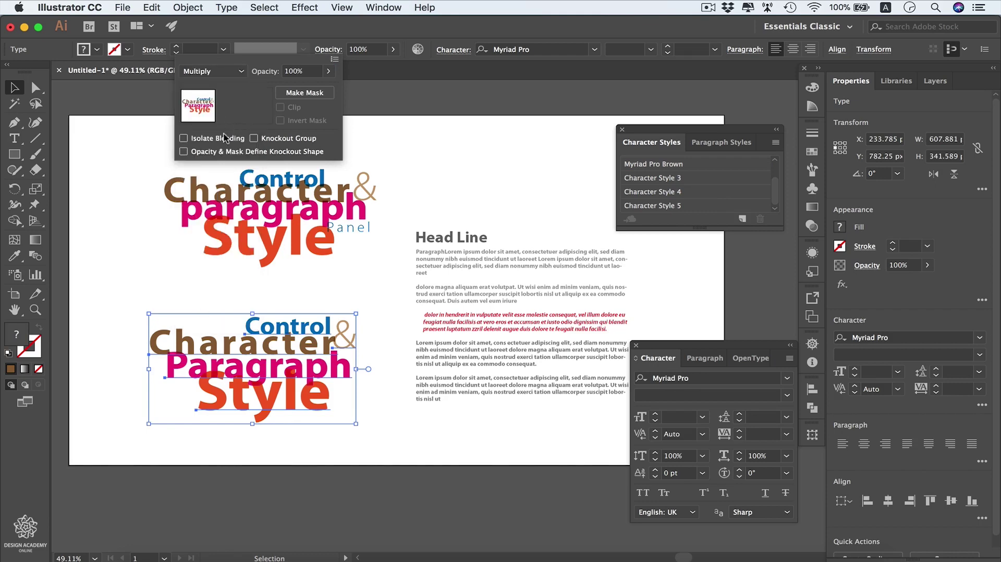
{"action": "left_click", "coordinate": [165, 248]}
{"action": "left_click_drag", "start_coordinate": [305, 334], "coordinate": [291, 335]}
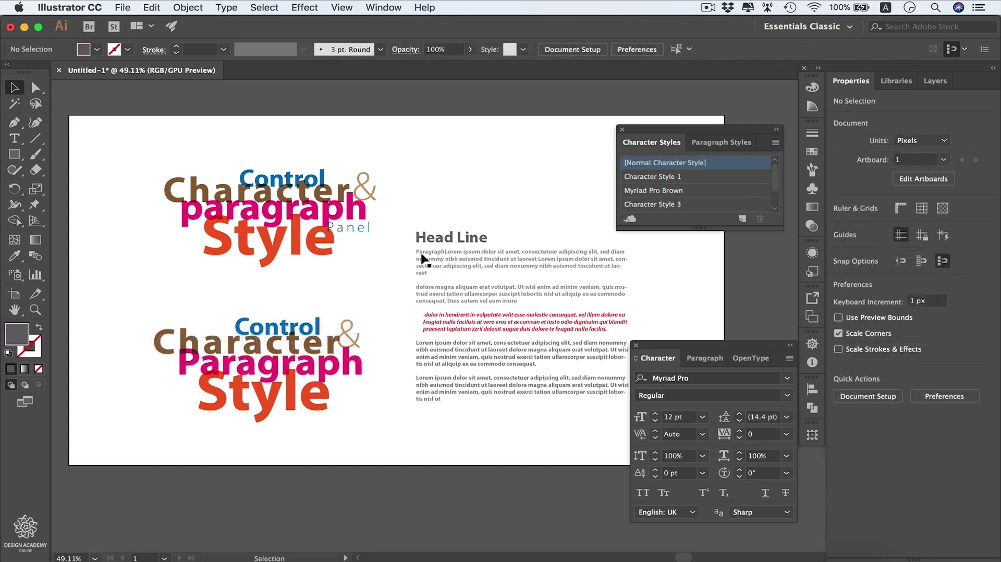
Step: Apply Character Style 3 to the body text's opening word 'ParagraphLorem'
{"action": "key", "text": "t"}
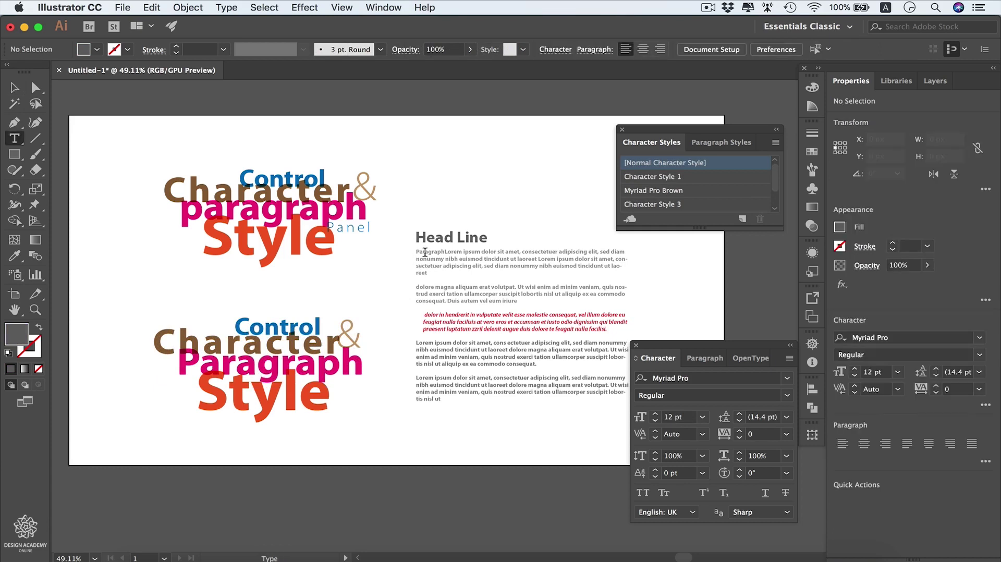
{"action": "double_click", "coordinate": [425, 253]}
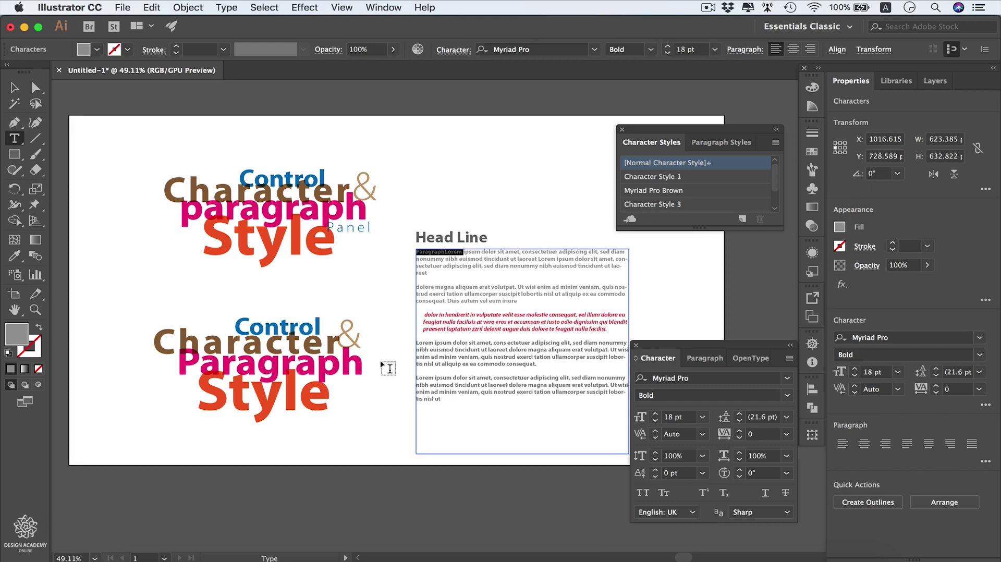
{"action": "left_click", "coordinate": [677, 205]}
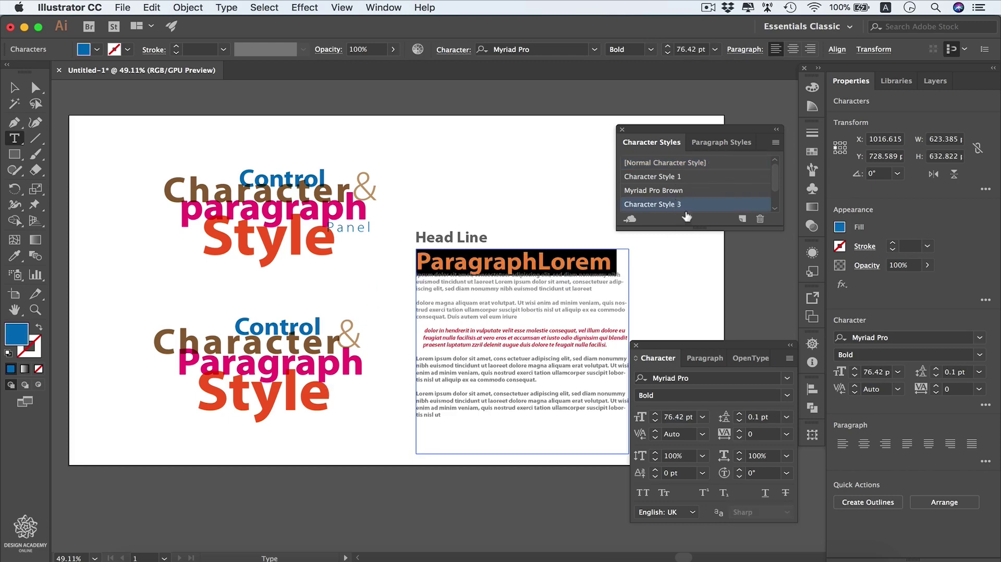
{"action": "key", "text": "Escape"}
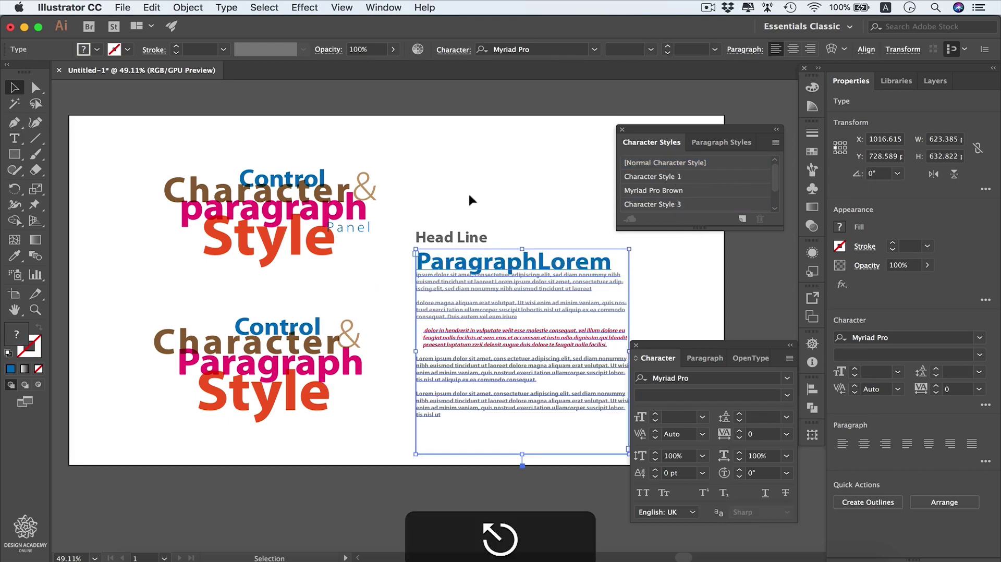
{"action": "left_click", "coordinate": [264, 334]}
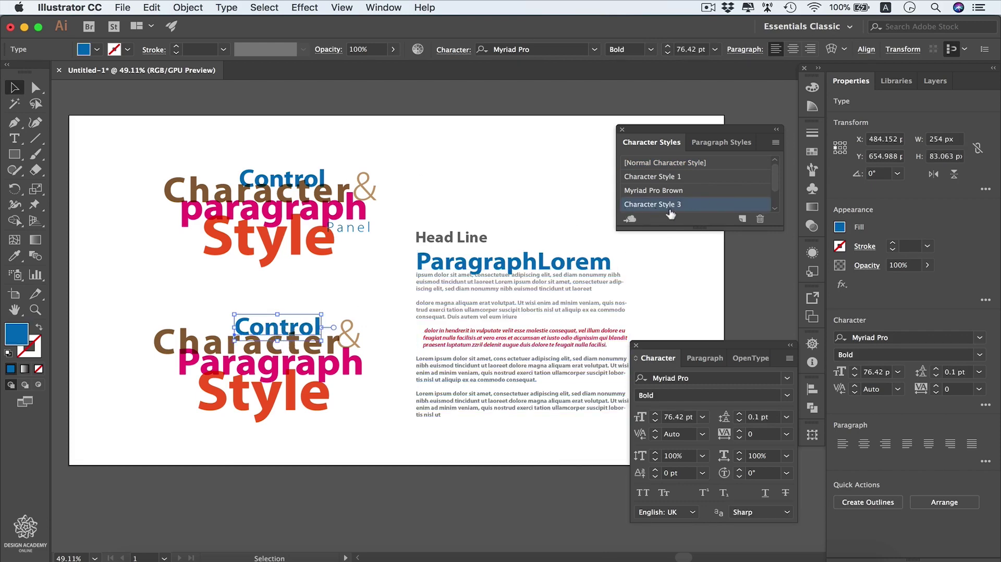
Step: In Character Style 3 options, set the character colour to RGB Red
{"action": "double_click", "coordinate": [714, 205]}
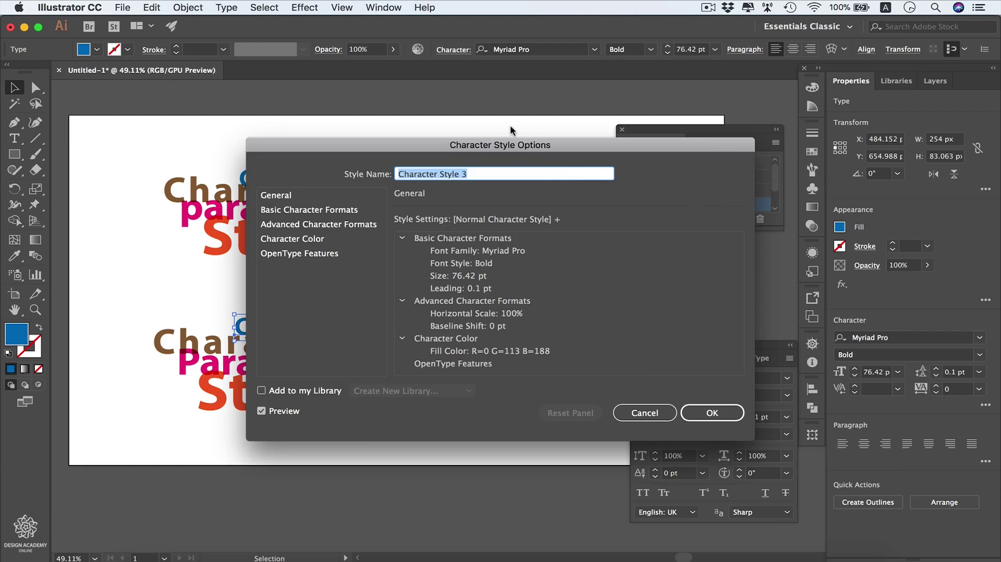
{"action": "left_click_drag", "start_coordinate": [495, 144], "coordinate": [708, 122]}
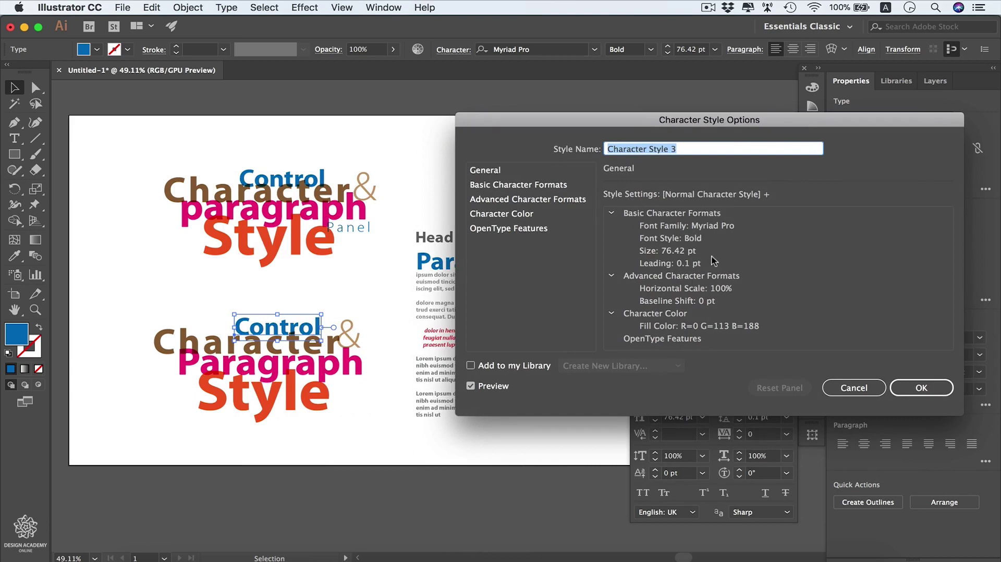
{"action": "left_click", "coordinate": [527, 187]}
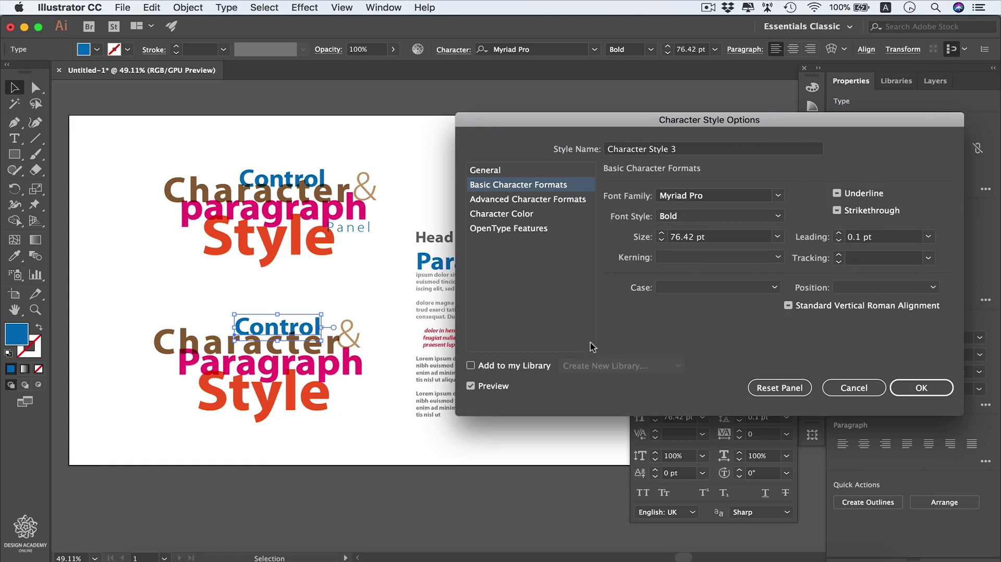
{"action": "left_click", "coordinate": [563, 202]}
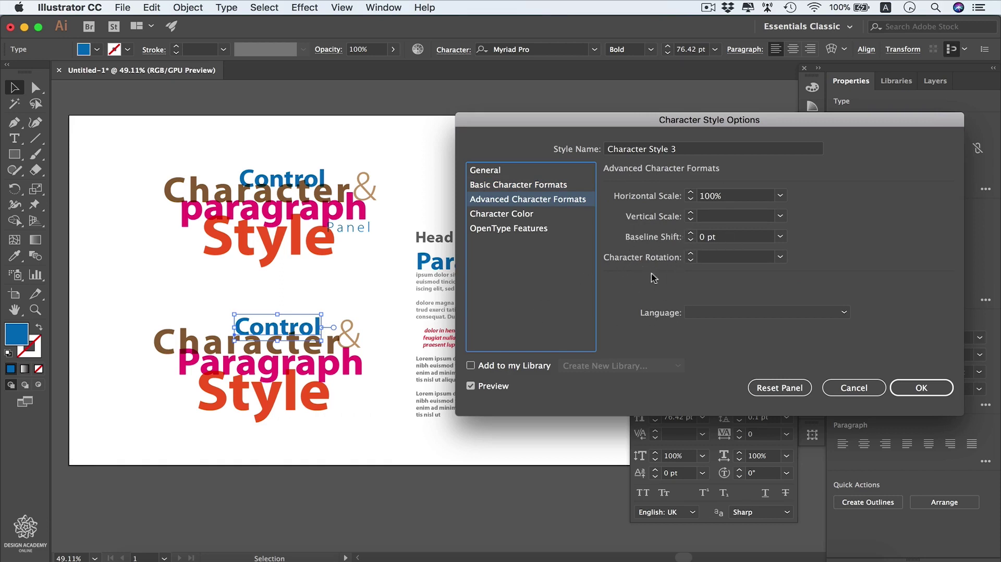
{"action": "left_click", "coordinate": [533, 215]}
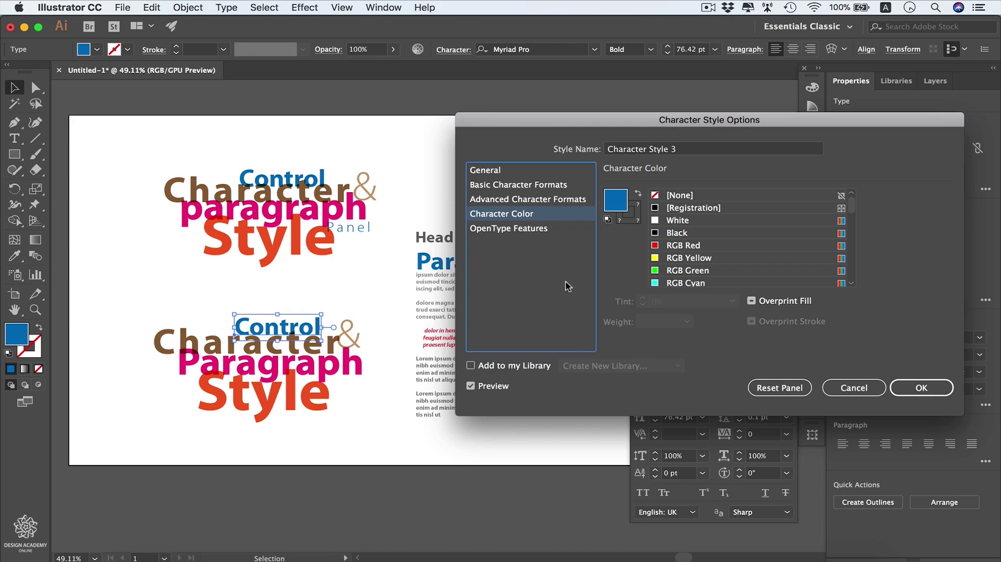
{"action": "left_click", "coordinate": [658, 245]}
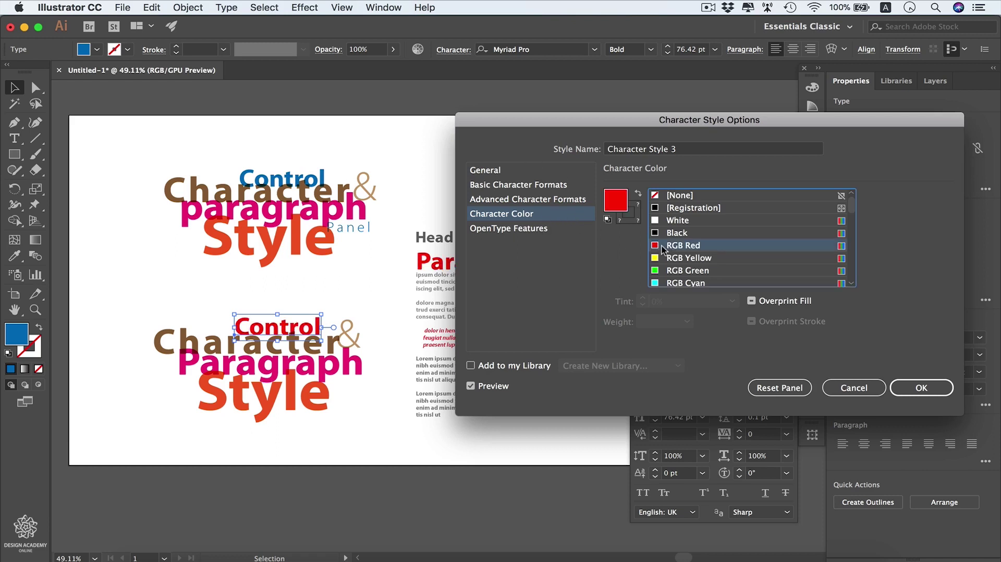
Step: Move the options window aside and clear the mixed Stylistic Alternates setting under OpenType Features
{"action": "left_click_drag", "start_coordinate": [551, 123], "coordinate": [667, 101]}
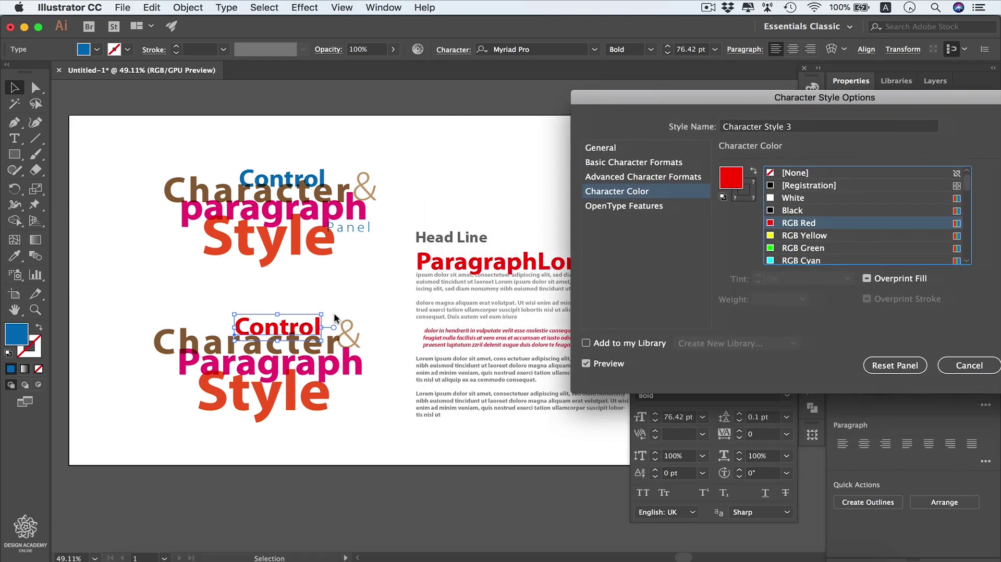
{"action": "left_click_drag", "start_coordinate": [615, 97], "coordinate": [522, 95]}
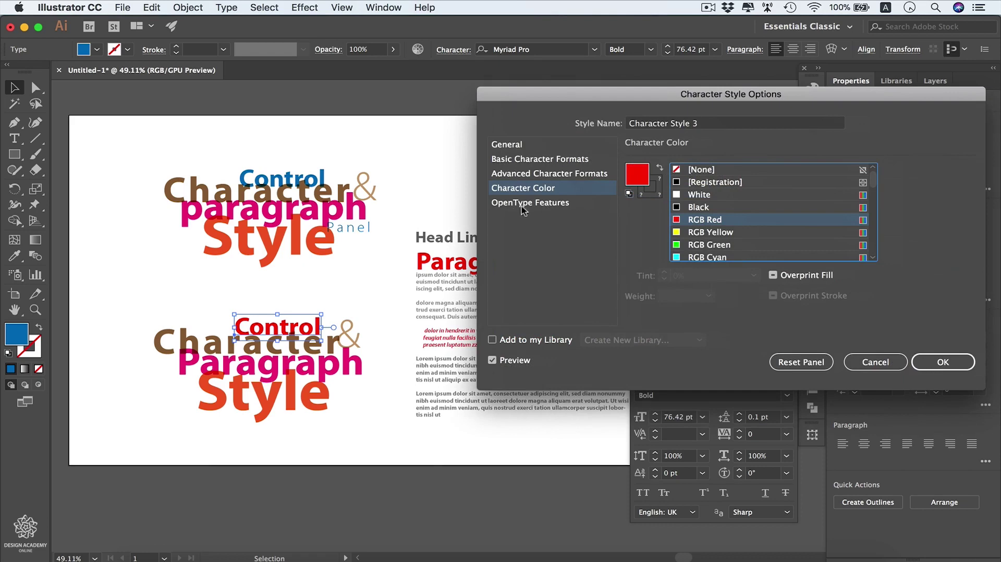
{"action": "left_click", "coordinate": [529, 205]}
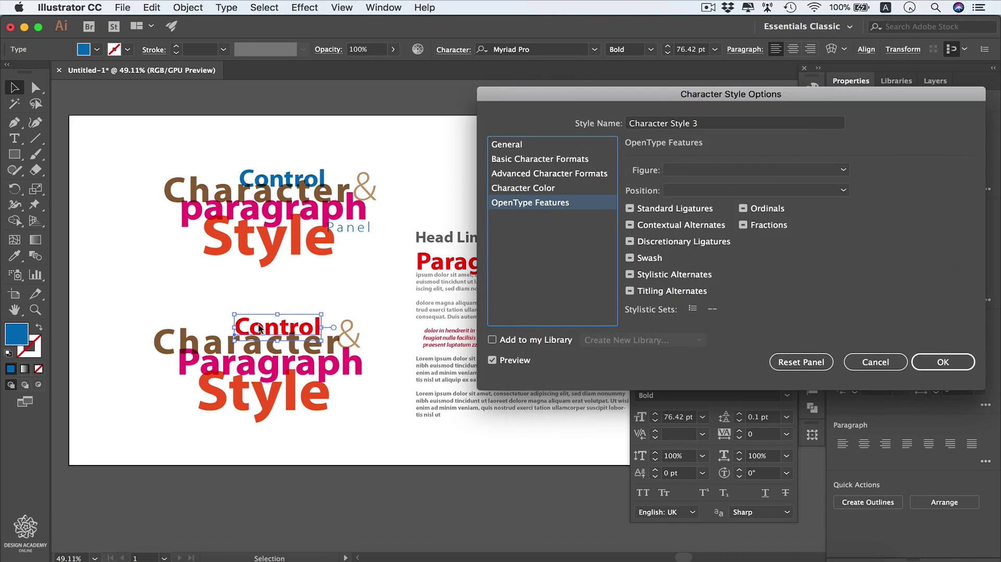
{"action": "left_click", "coordinate": [629, 274]}
Step: Enable Stylistic and Titling Alternates, add the style to My Library, and confirm with OK
{"action": "left_click", "coordinate": [630, 291]}
{"action": "left_click", "coordinate": [630, 275]}
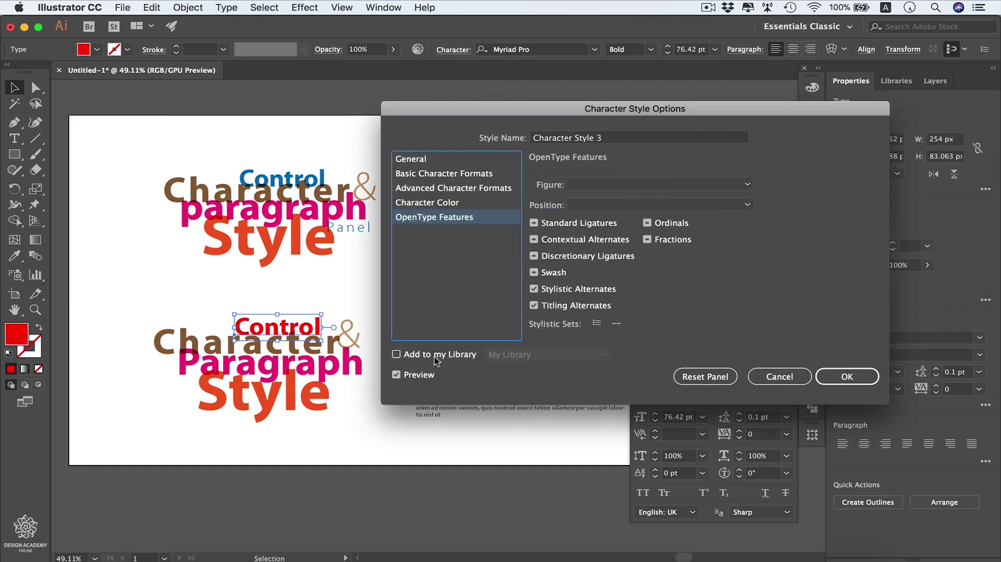
{"action": "left_click", "coordinate": [437, 359]}
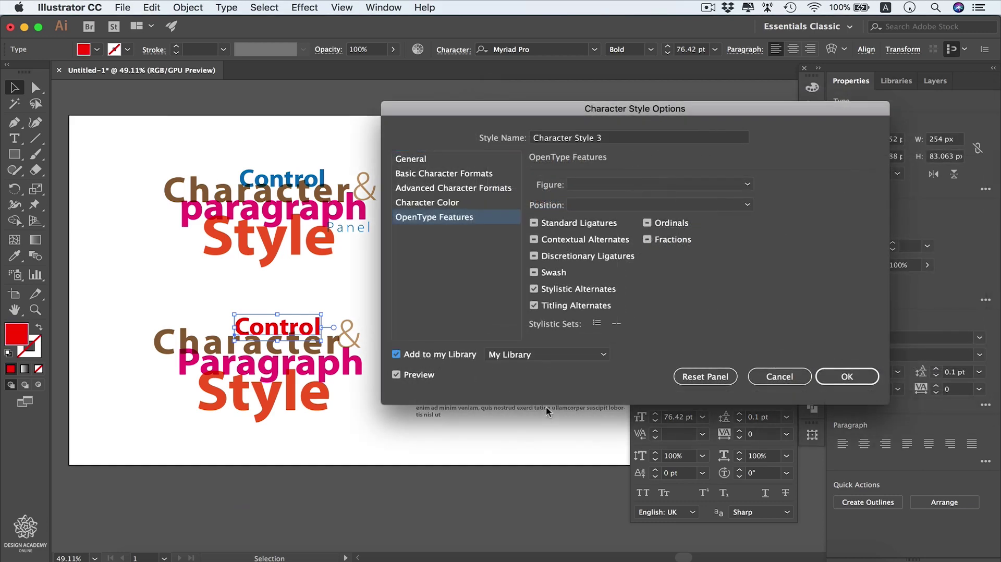
{"action": "left_click", "coordinate": [604, 355]}
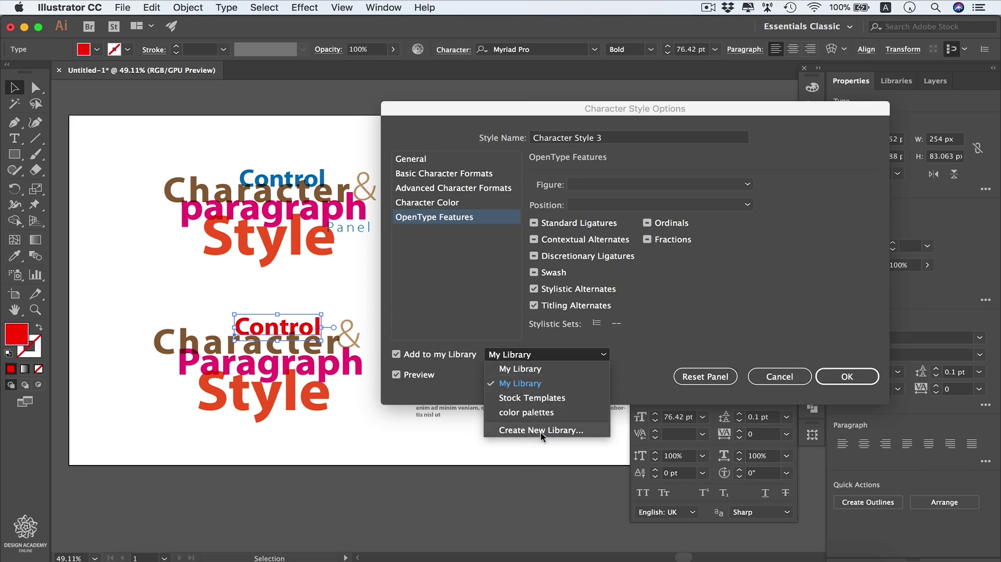
{"action": "key", "text": "Escape"}
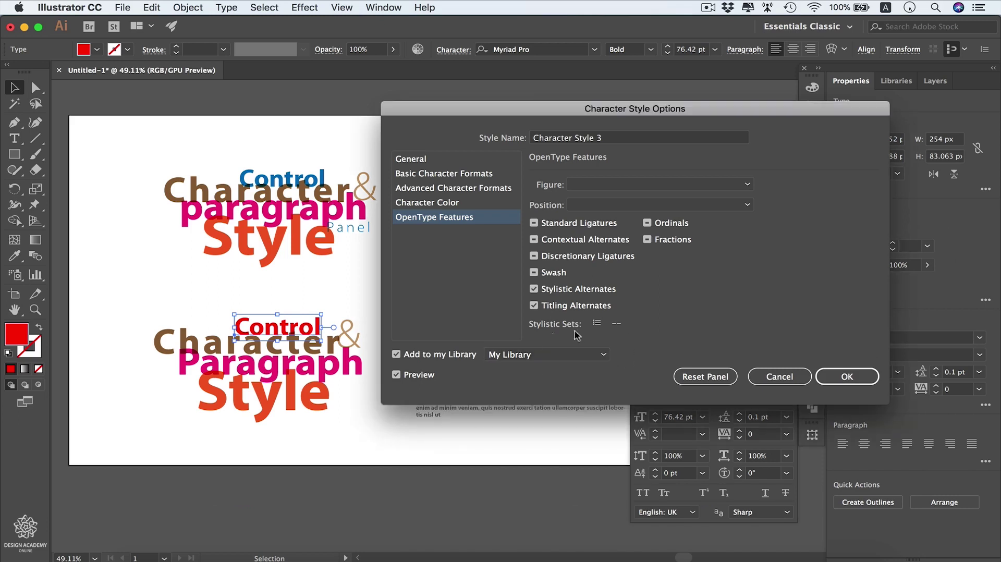
{"action": "left_click", "coordinate": [856, 381]}
{"action": "left_click", "coordinate": [896, 80]}
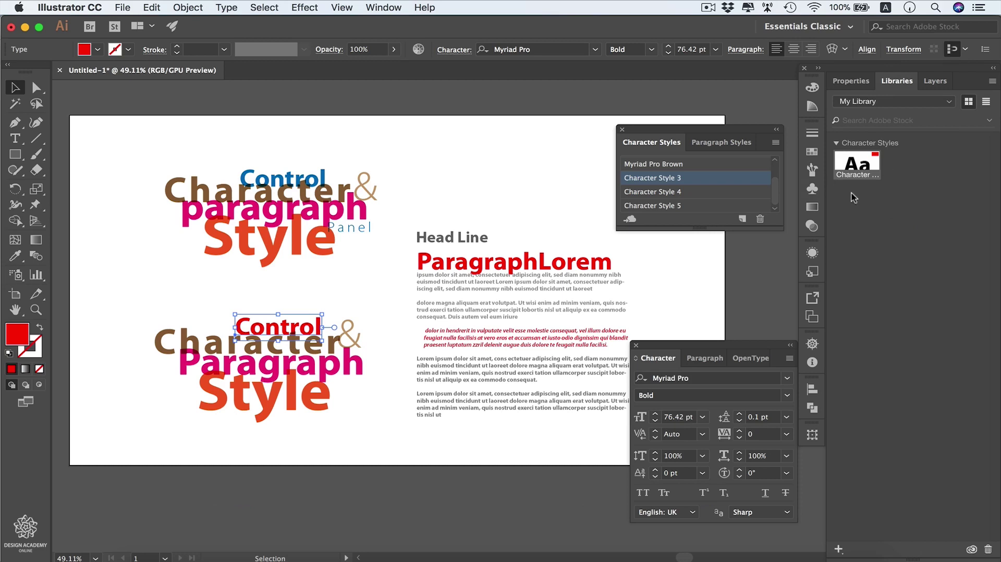
Step: Recolour the Control text blue and clear its character style overrides
{"action": "mouse_move", "coordinate": [867, 171]}
{"action": "left_click", "coordinate": [812, 151]}
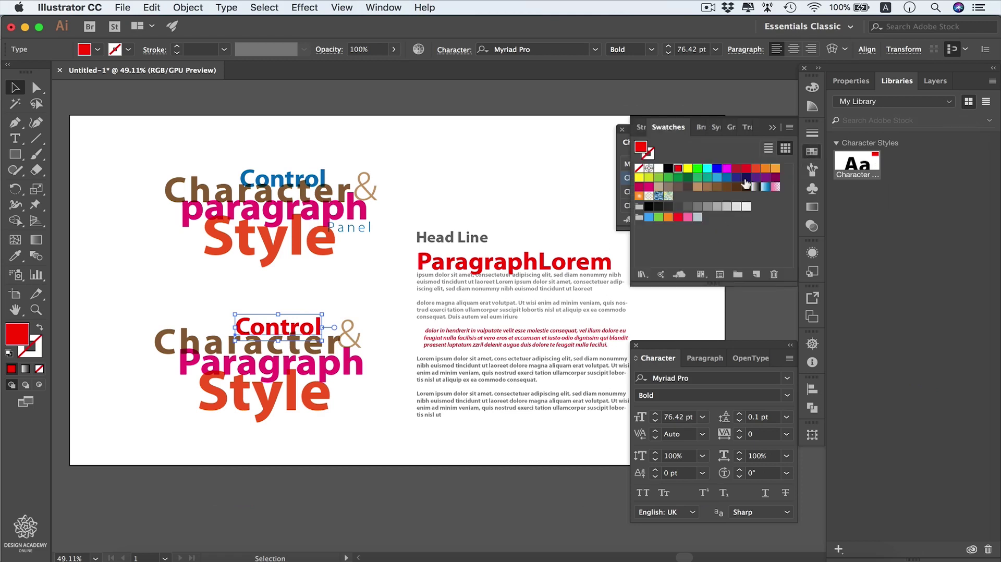
{"action": "left_click", "coordinate": [728, 178]}
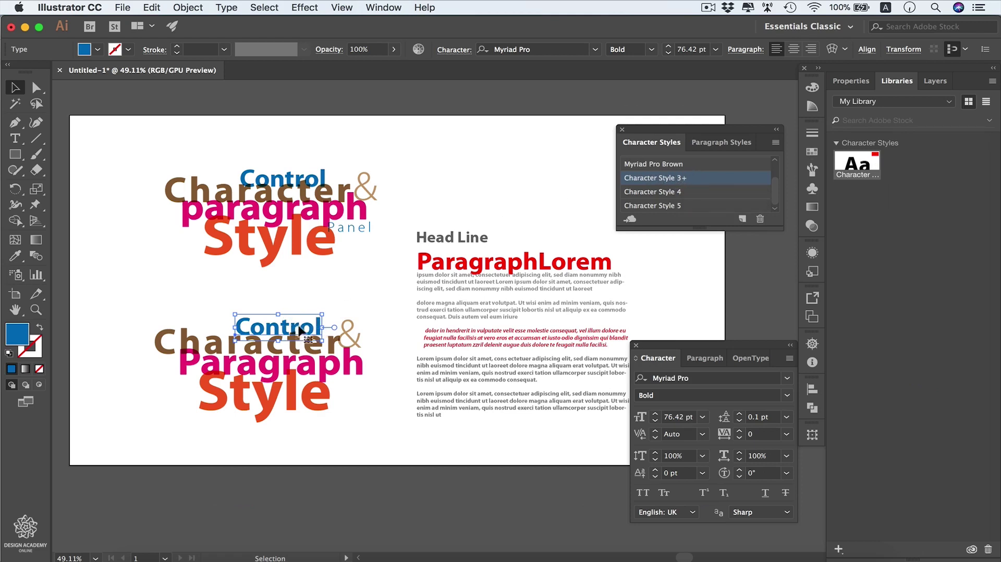
{"action": "left_click", "coordinate": [776, 144]}
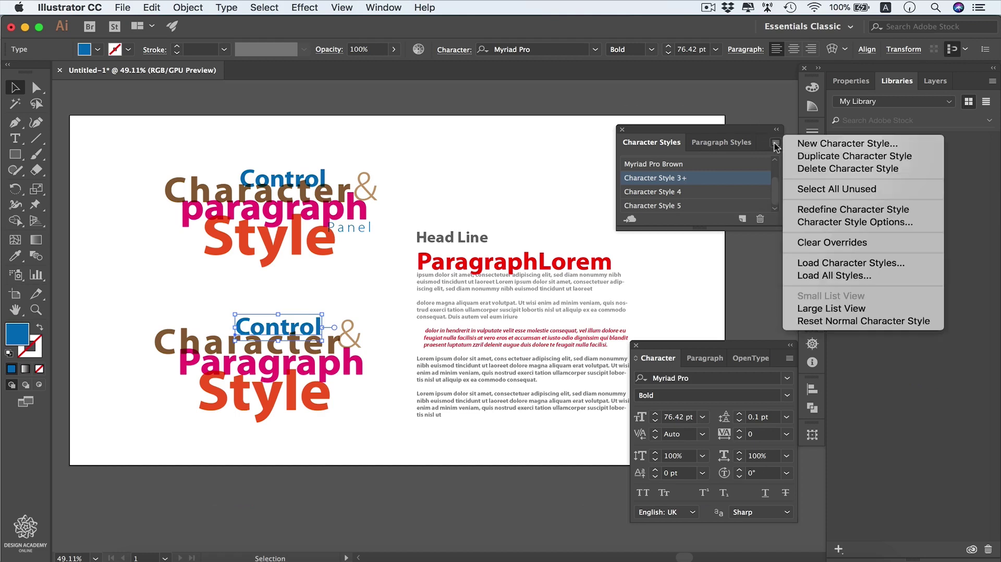
{"action": "left_click", "coordinate": [833, 242]}
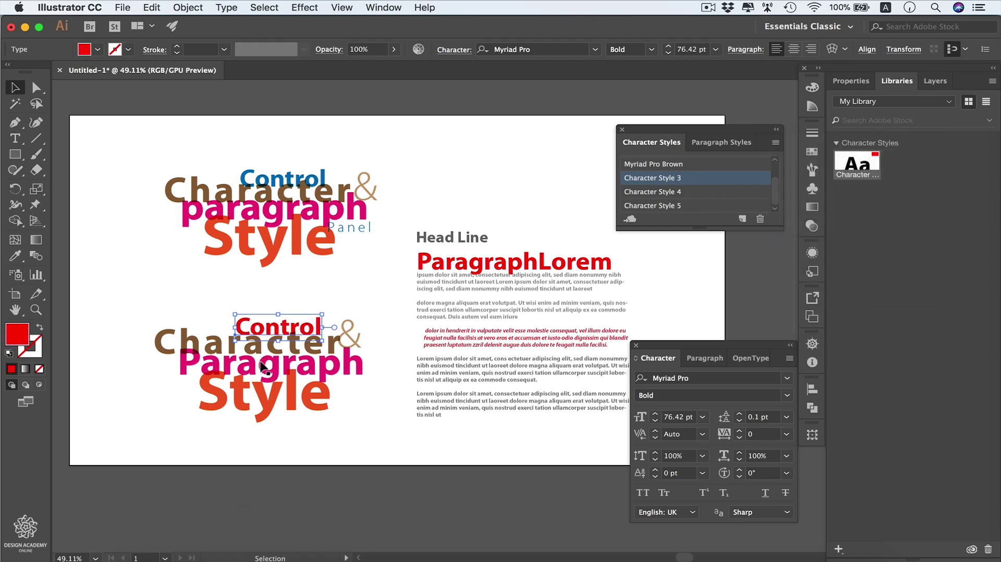
Step: Recolour the Control text blue again and redefine Character Style 3 from it
{"action": "left_click", "coordinate": [812, 151]}
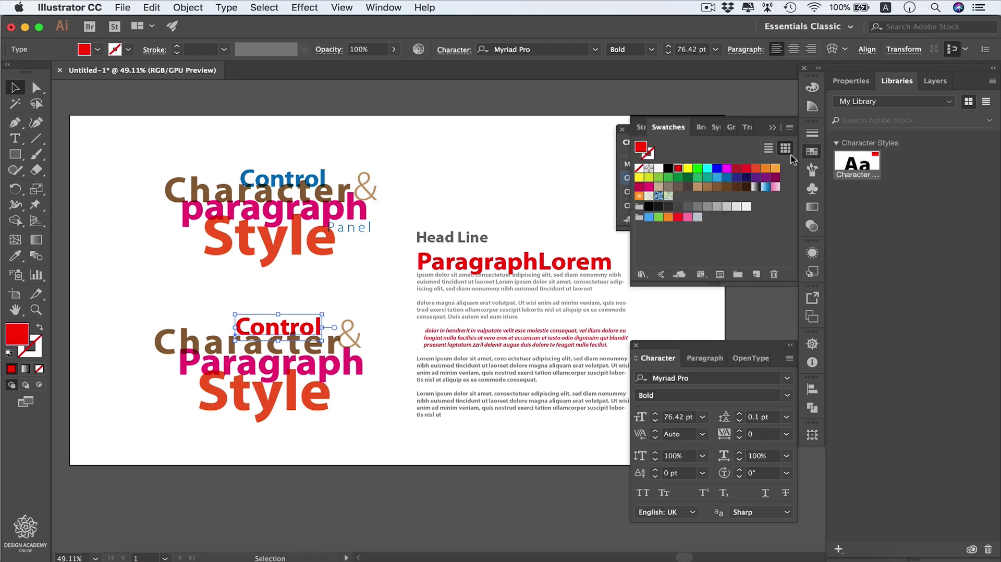
{"action": "left_click", "coordinate": [727, 179]}
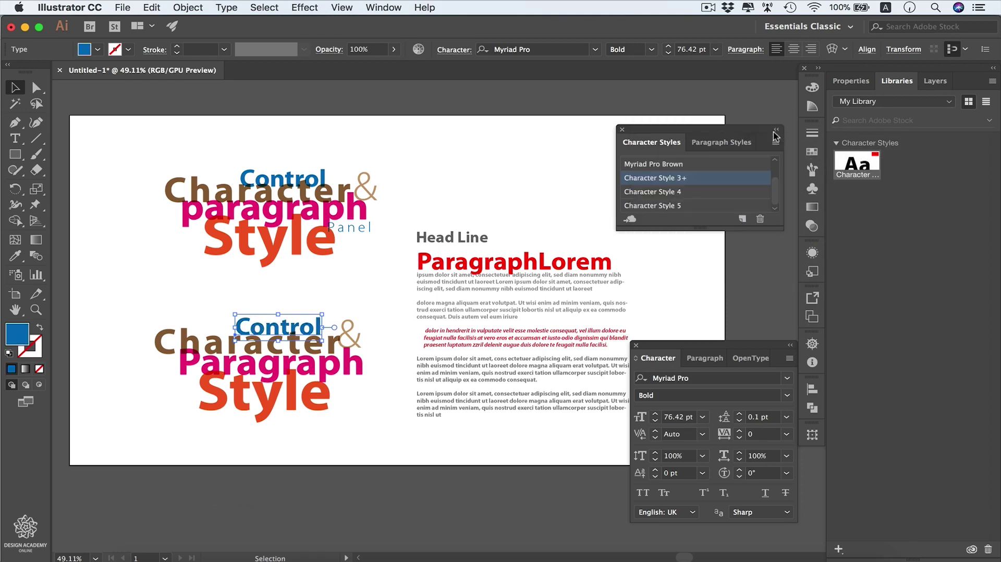
{"action": "left_click", "coordinate": [776, 144]}
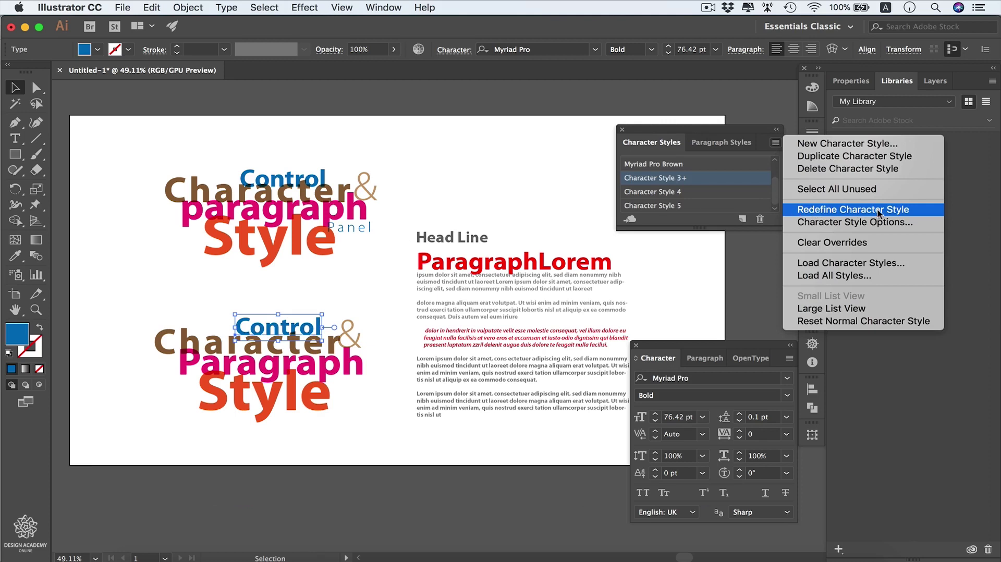
{"action": "left_click", "coordinate": [838, 210]}
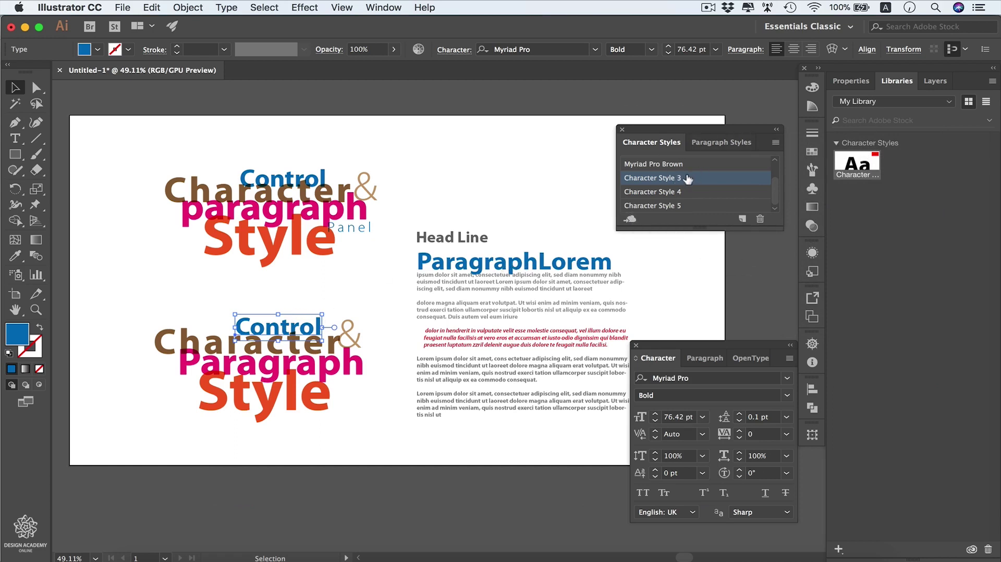
Step: Save the character style to My Library, then eyedropper the word Paragraph's magenta bold 117.72 pt look onto Head Line
{"action": "left_click", "coordinate": [631, 221]}
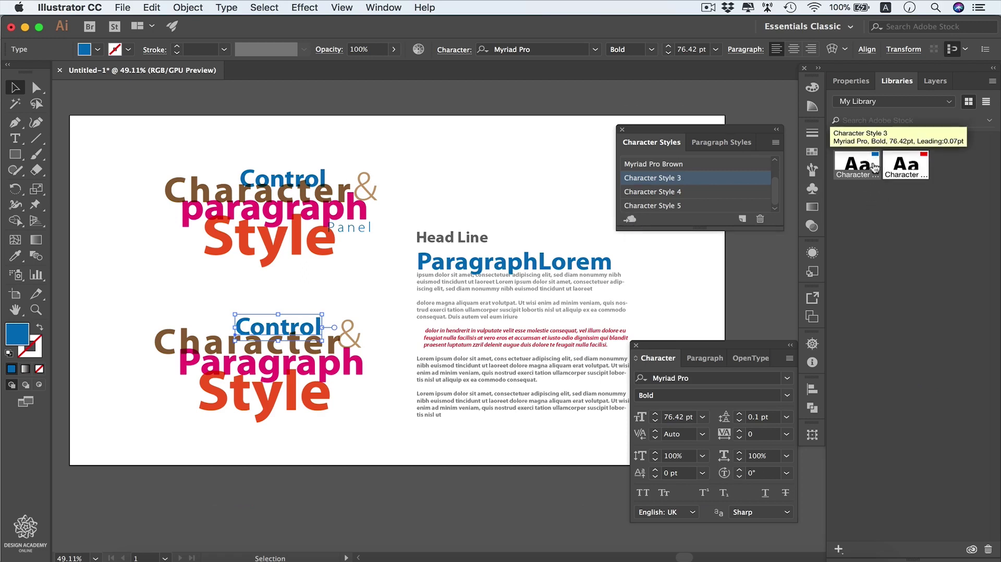
{"action": "left_click", "coordinate": [16, 257]}
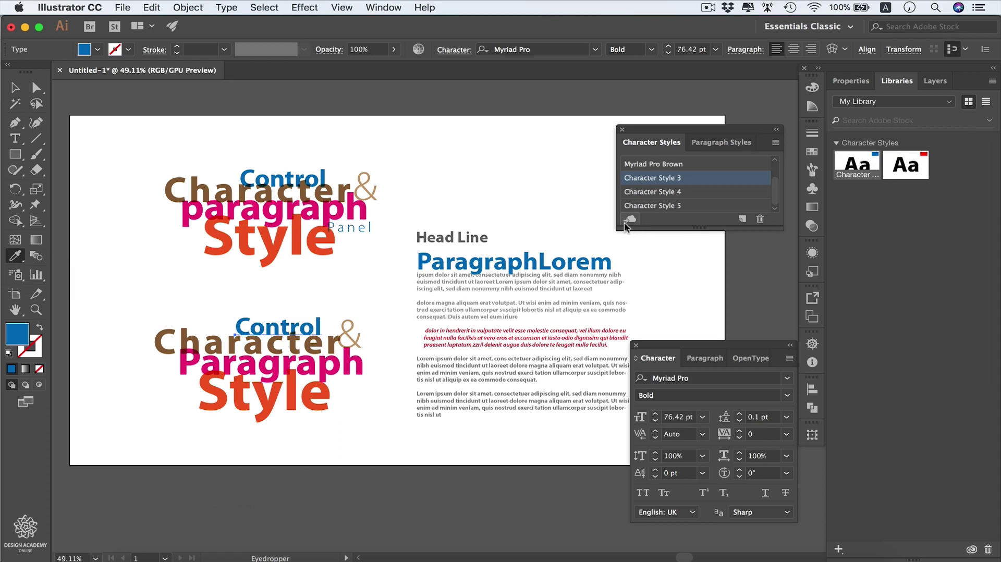
{"action": "key", "text": "super"}
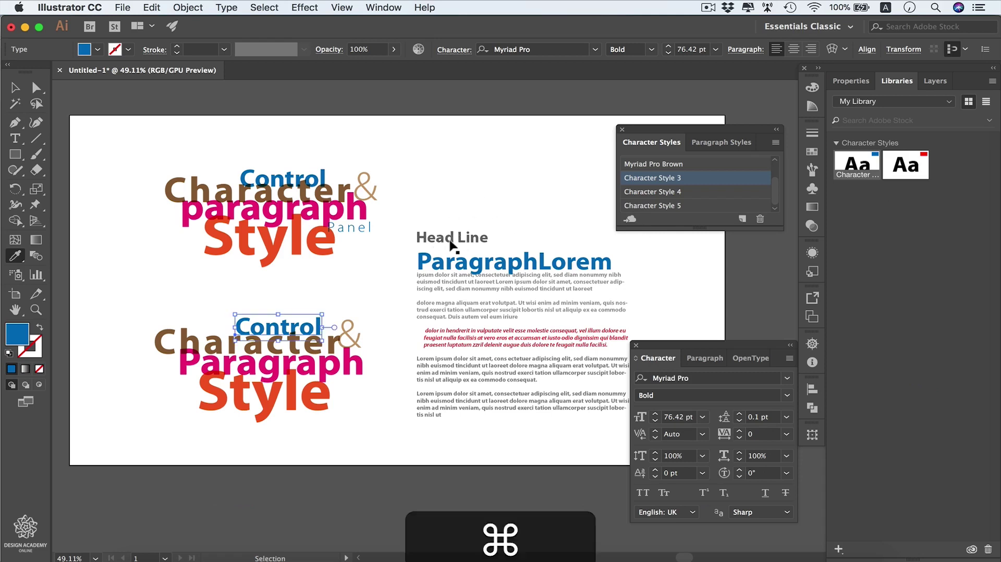
{"action": "left_click", "coordinate": [452, 244], "text": "super"}
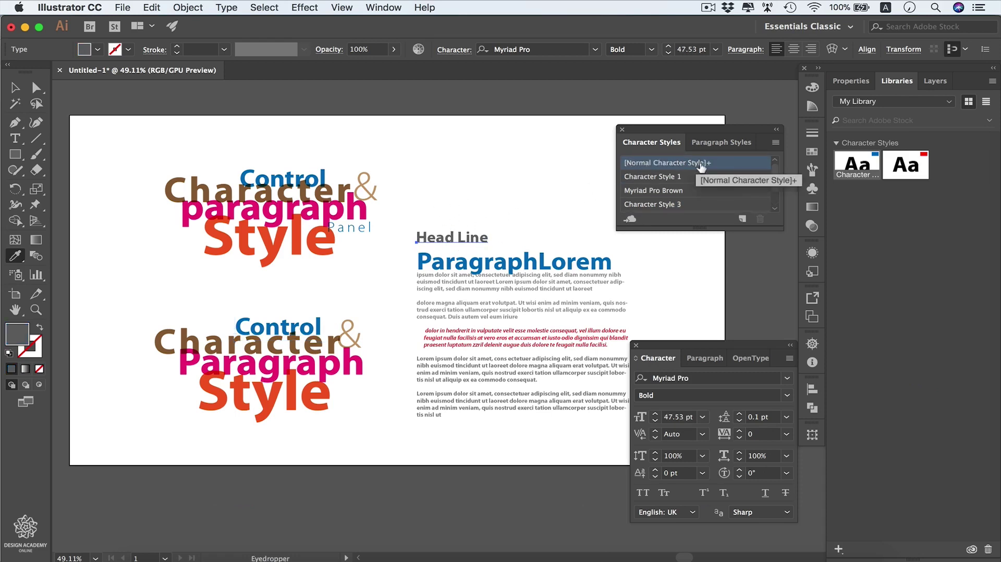
{"action": "left_click", "coordinate": [182, 367]}
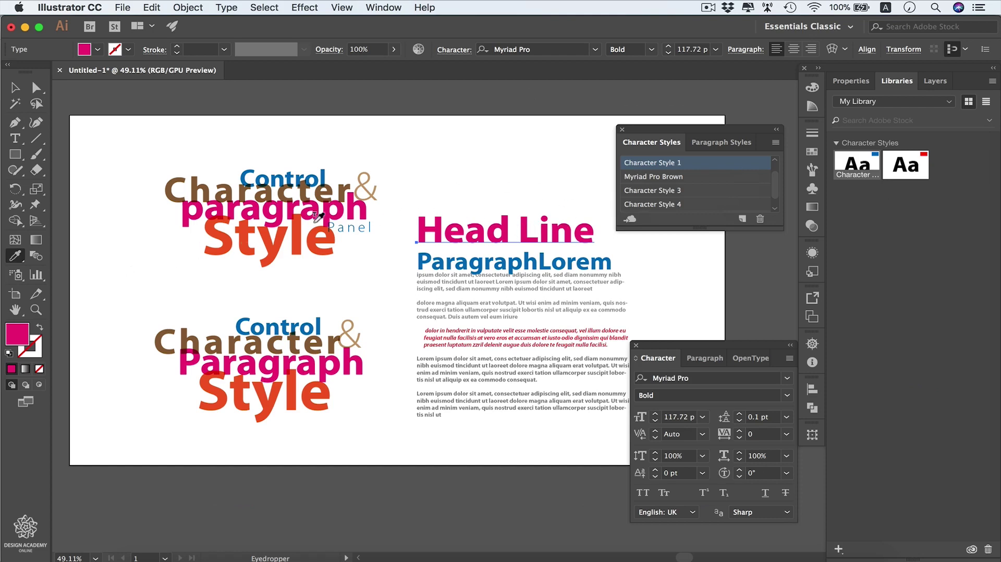
{"action": "left_click", "coordinate": [851, 82]}
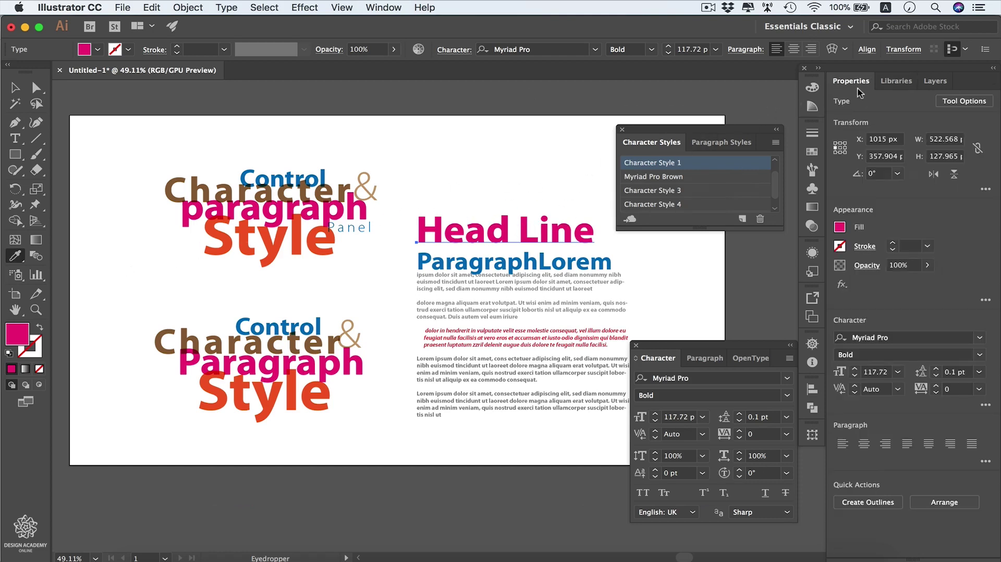
Step: Review the Eyedropper pick-up options unchanged, then copy the lower Control text's blue 76.42 pt style onto Head Line
{"action": "left_click", "coordinate": [967, 102]}
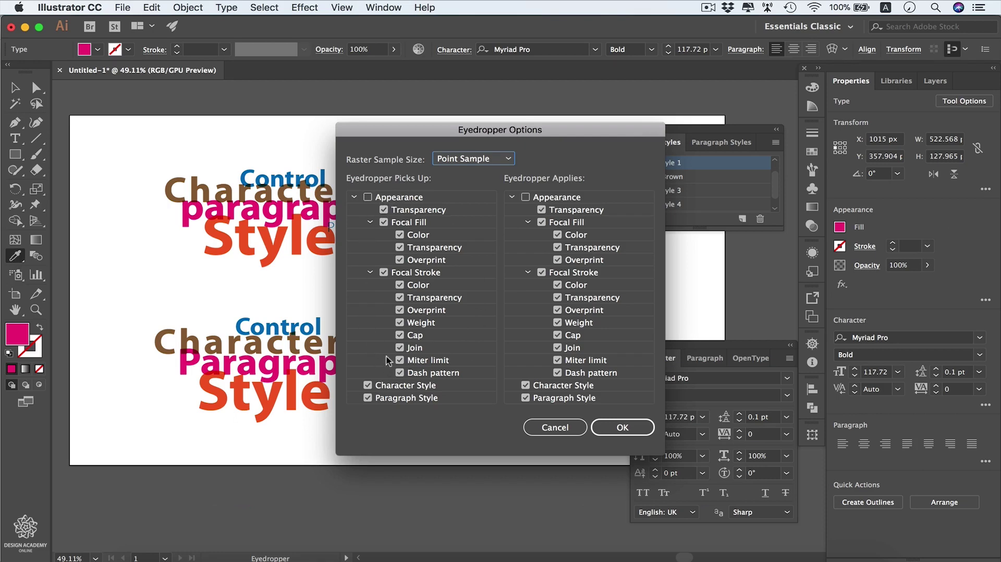
{"action": "left_click", "coordinate": [368, 197]}
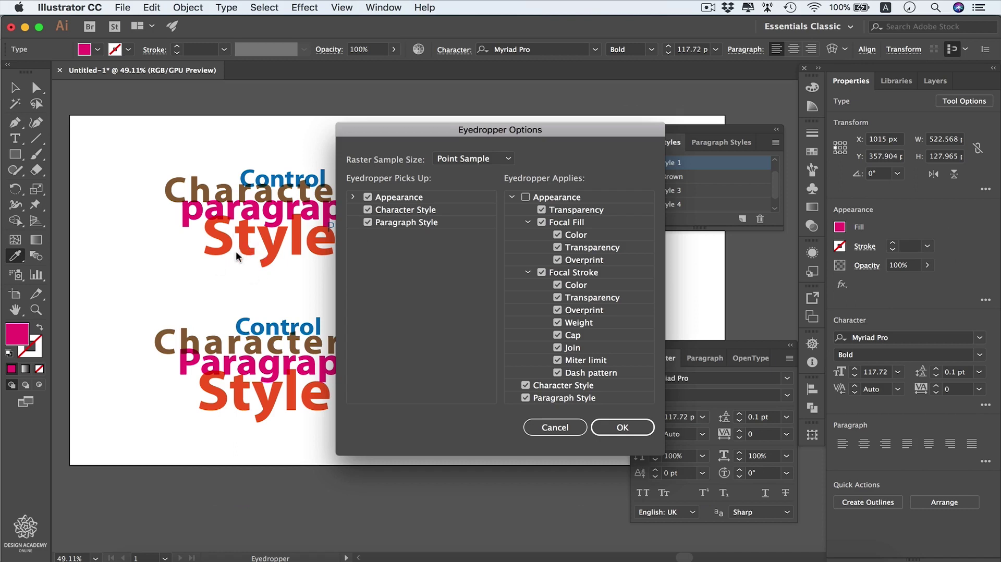
{"action": "left_click", "coordinate": [368, 223]}
{"action": "left_click", "coordinate": [368, 223]}
{"action": "left_click", "coordinate": [555, 427]}
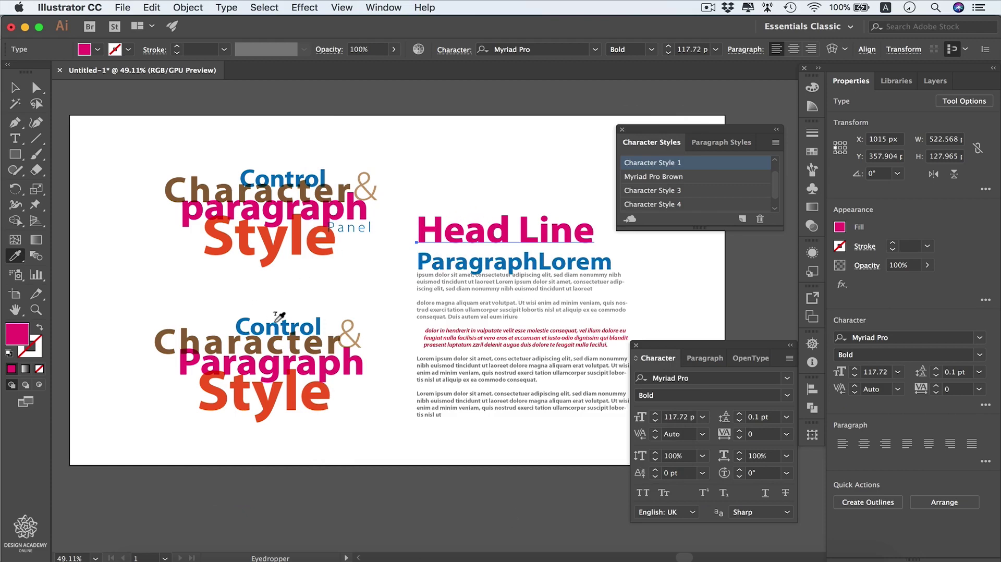
{"action": "left_click", "coordinate": [278, 324]}
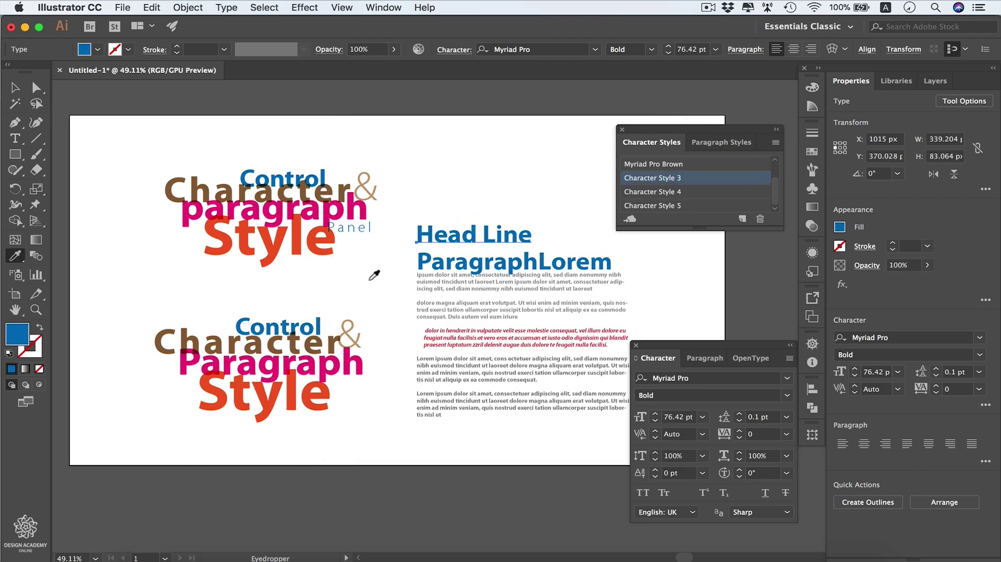
Step: Create Paragraph Style 1 from the red italic paragraph
{"action": "key", "text": "t"}
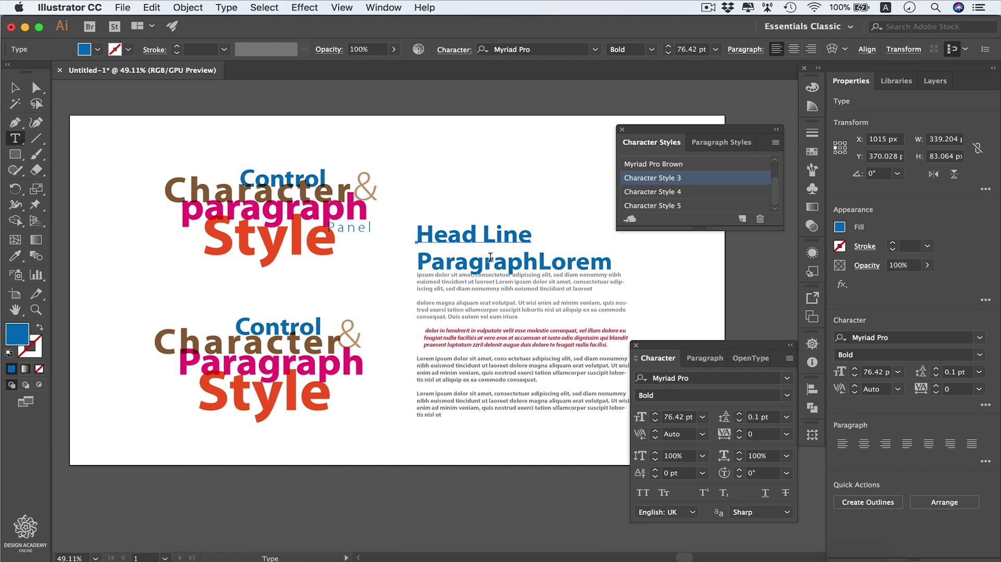
{"action": "left_click", "coordinate": [488, 336]}
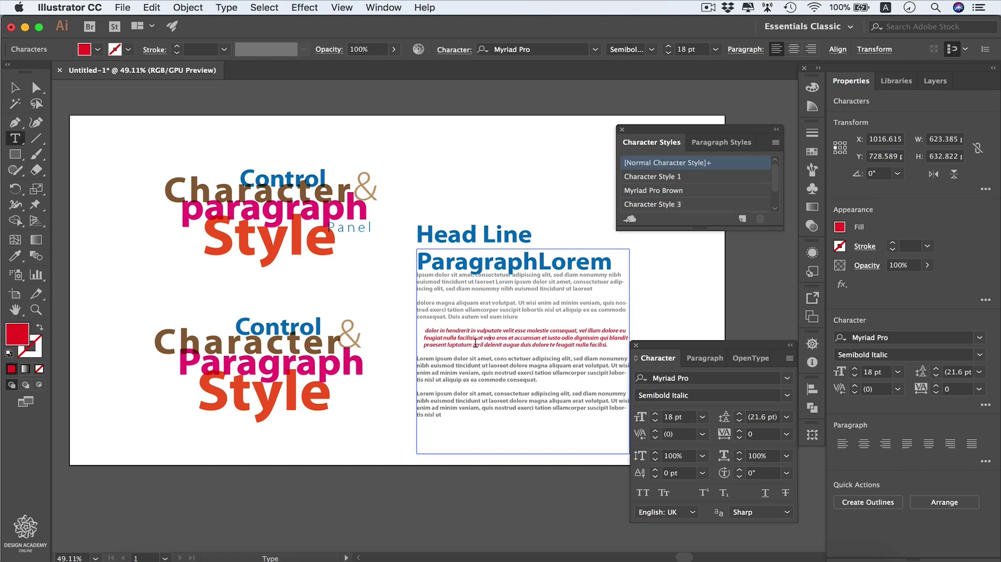
{"action": "left_click", "coordinate": [712, 147]}
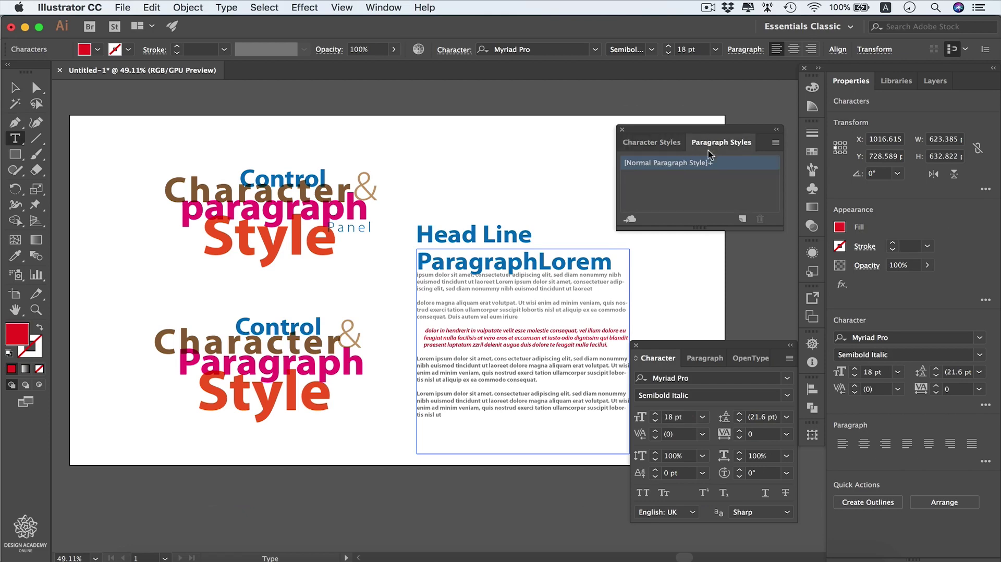
{"action": "left_click", "coordinate": [742, 219]}
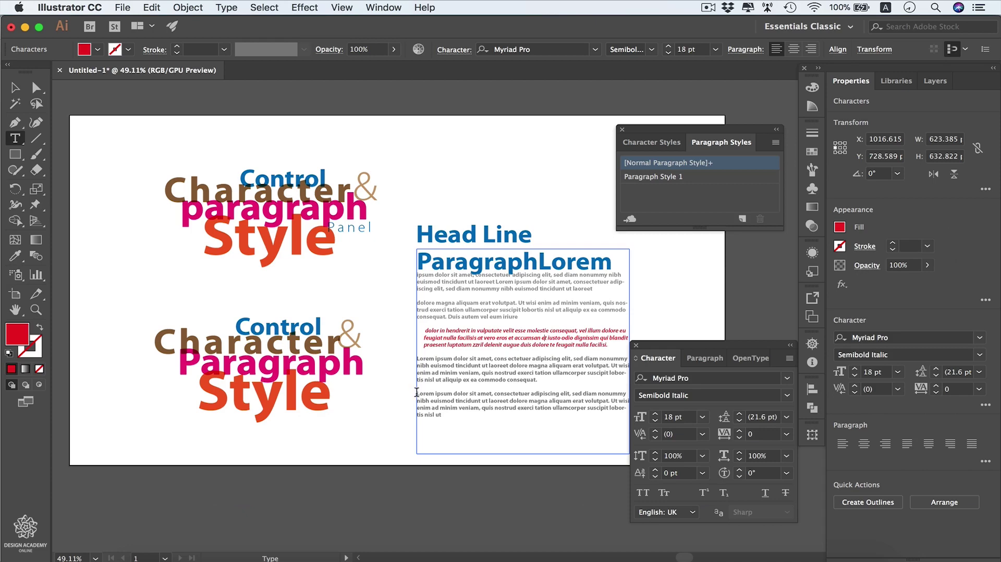
Step: Apply Paragraph Style 1 to the last paragraph of the text block
{"action": "left_click_drag", "start_coordinate": [417, 392], "coordinate": [492, 435]}
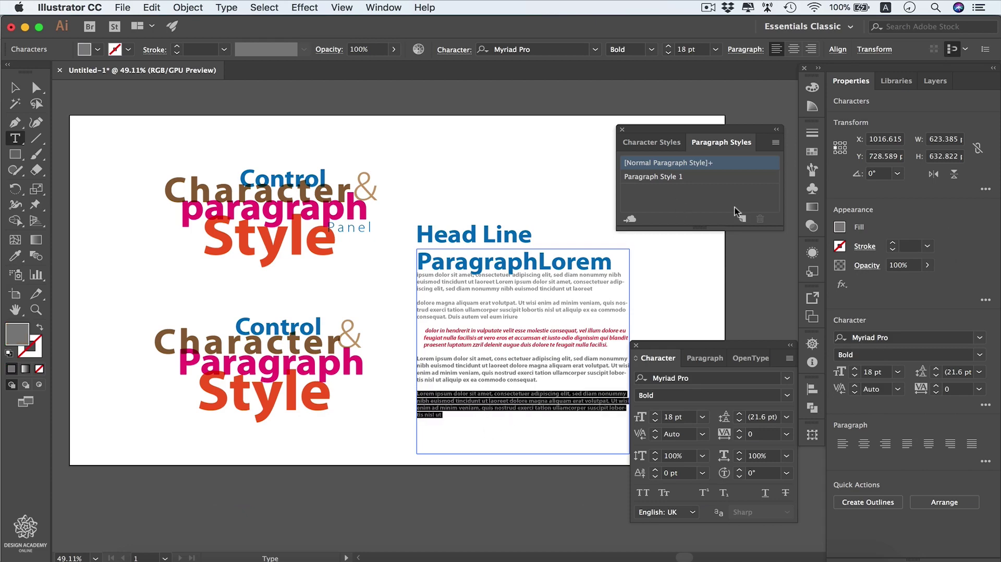
{"action": "left_click", "coordinate": [681, 178]}
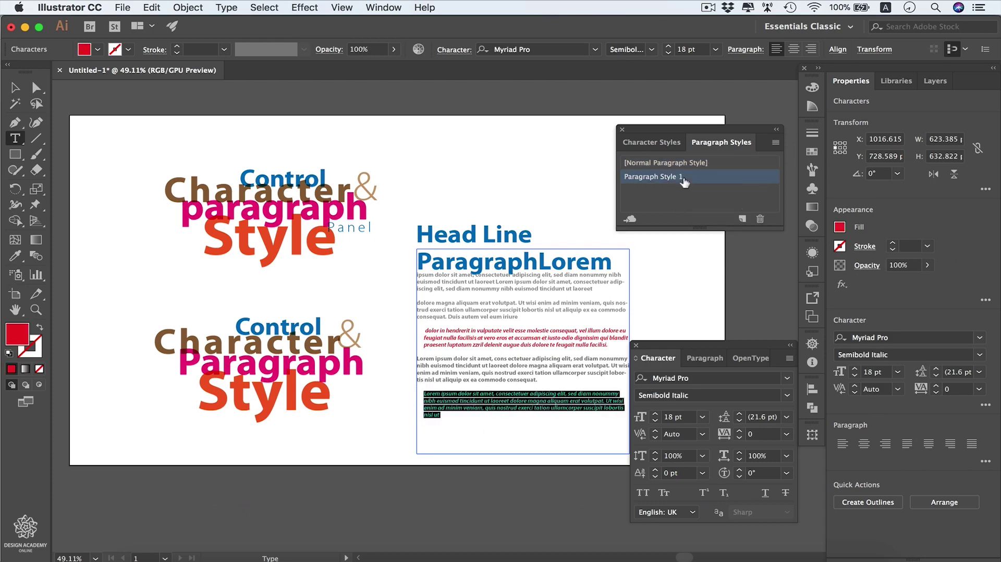
{"action": "left_click", "coordinate": [503, 417]}
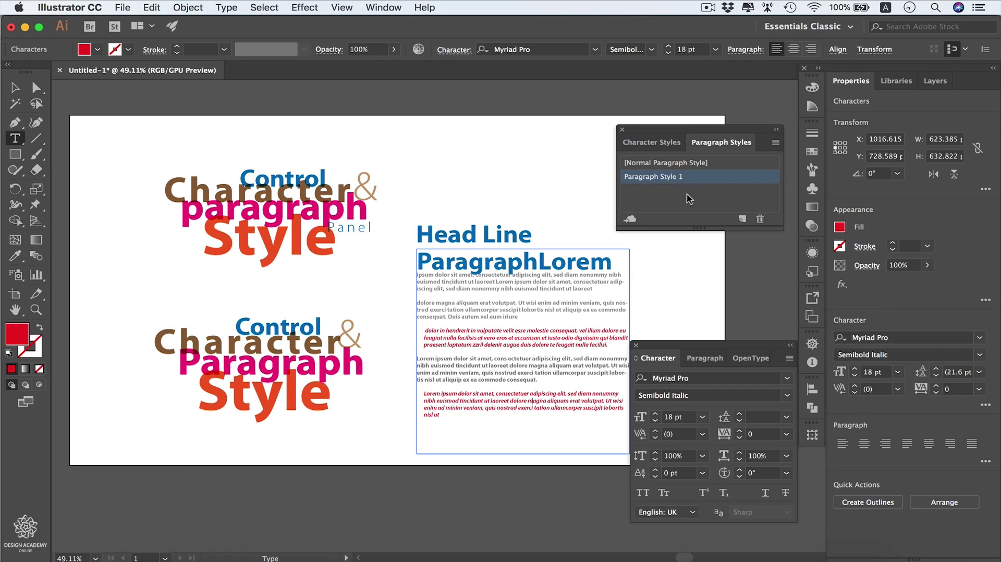
Step: Review Paragraph Style 1's font, indent and spacing settings, then confirm with OK
{"action": "double_click", "coordinate": [731, 179]}
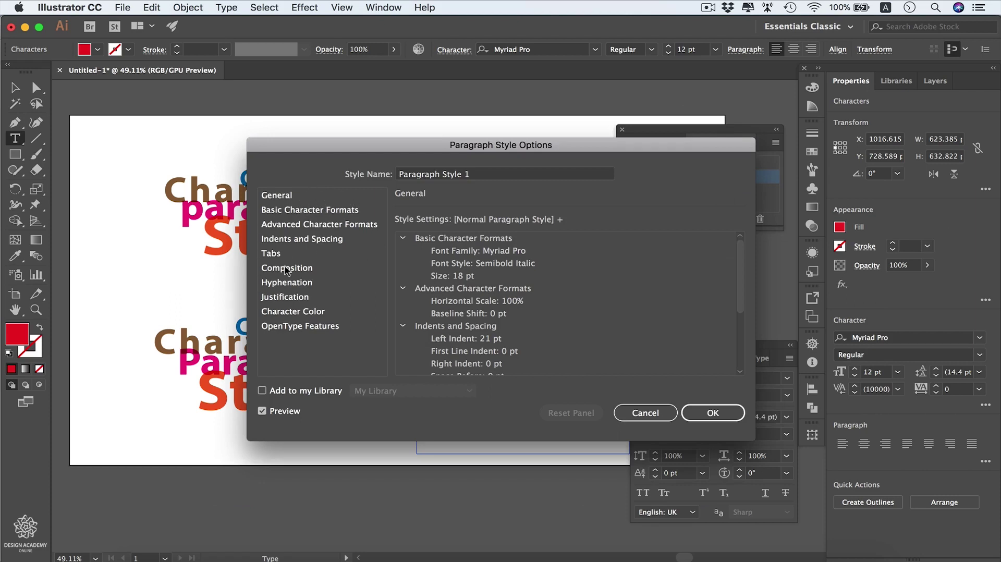
{"action": "left_click", "coordinate": [297, 211]}
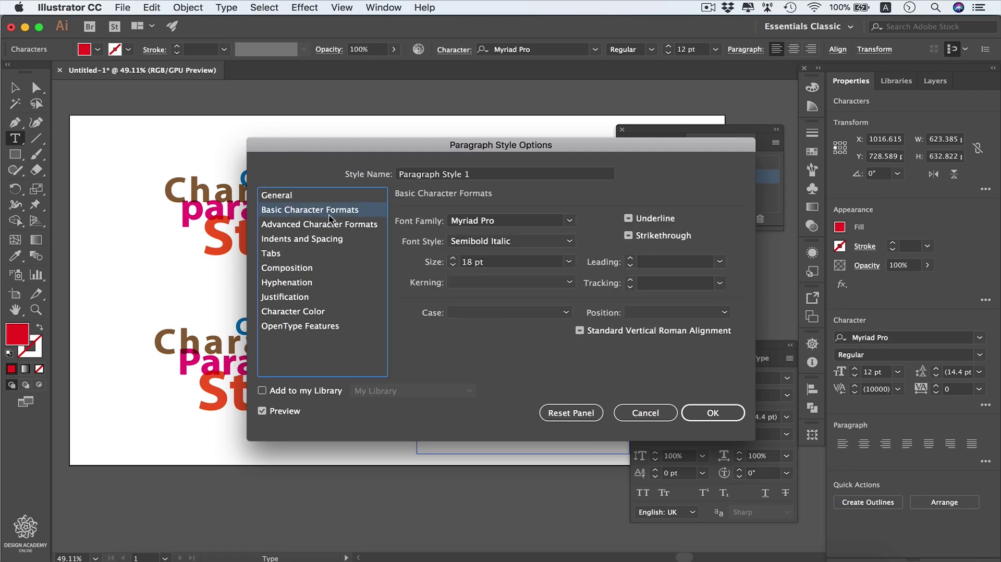
{"action": "left_click", "coordinate": [321, 242]}
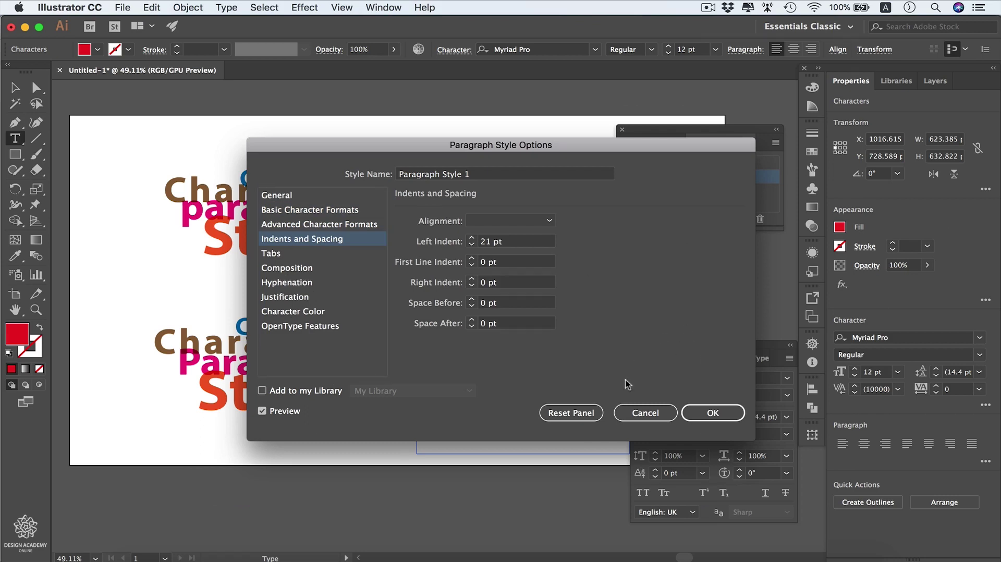
{"action": "left_click", "coordinate": [658, 412]}
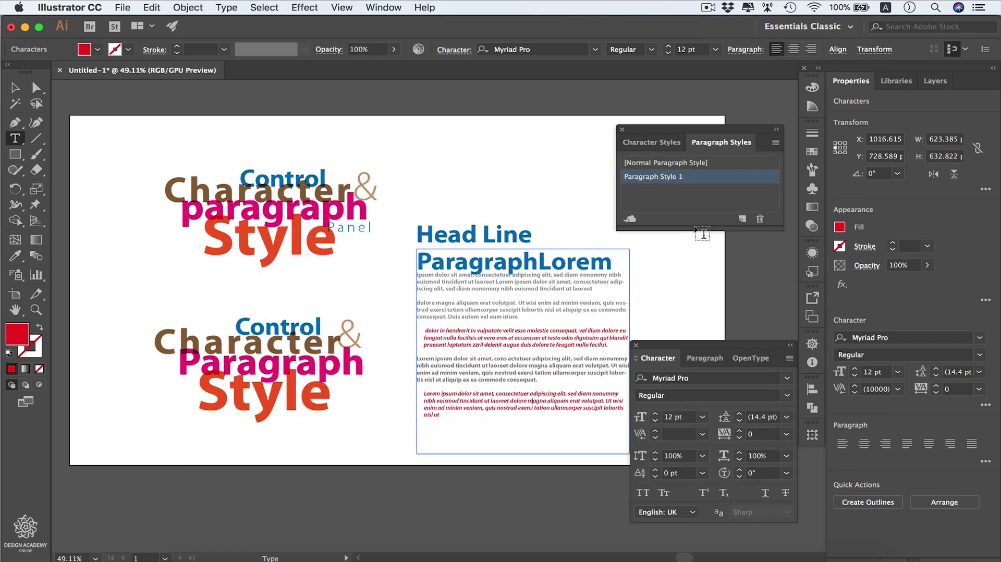
Step: Save Paragraph Style 1 to My Library and start a new document
{"action": "left_click", "coordinate": [630, 220]}
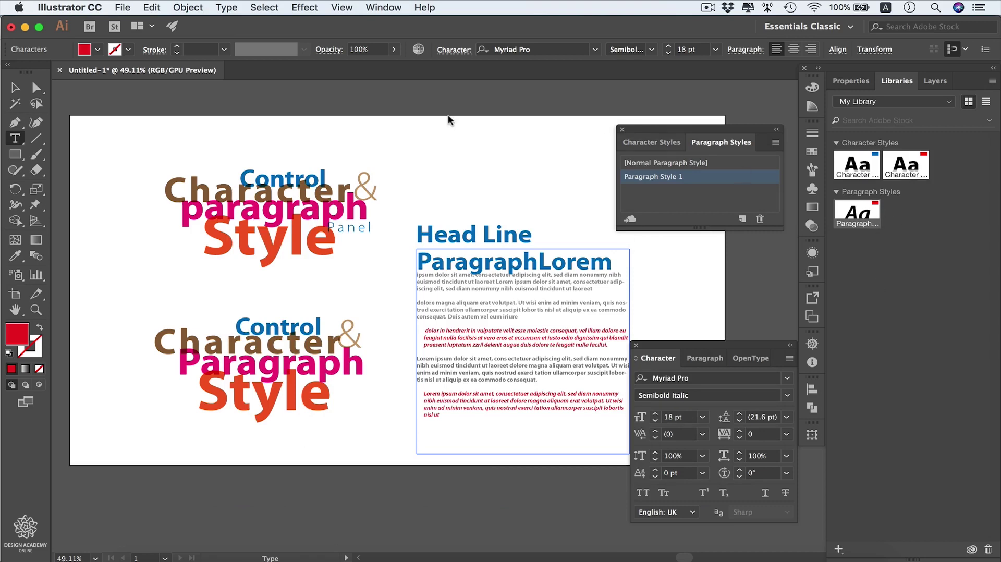
{"action": "left_click", "coordinate": [124, 9]}
{"action": "left_click", "coordinate": [140, 24]}
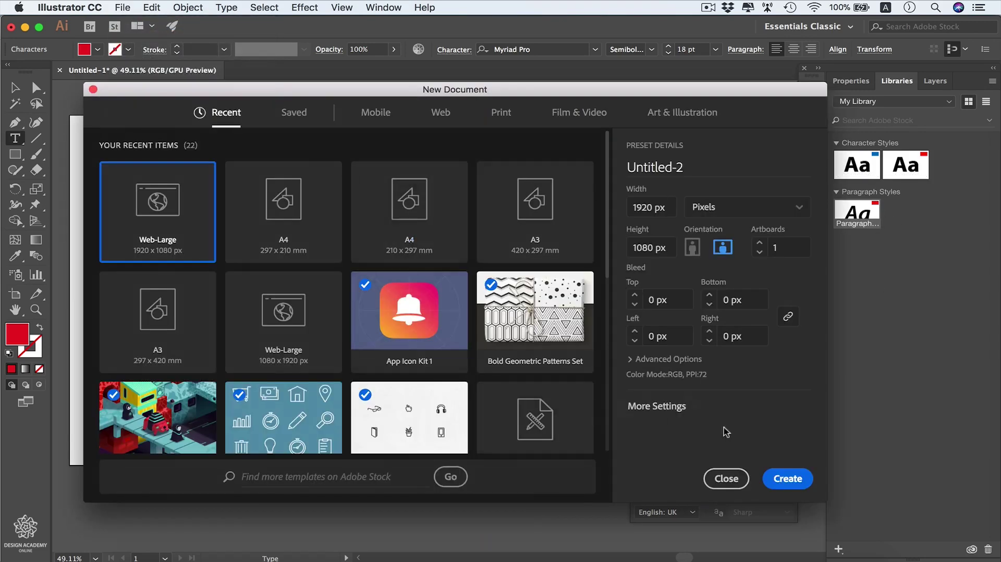
Step: Create a Web-Large document and add Lorem ipsum placeholder text
{"action": "left_click", "coordinate": [787, 478]}
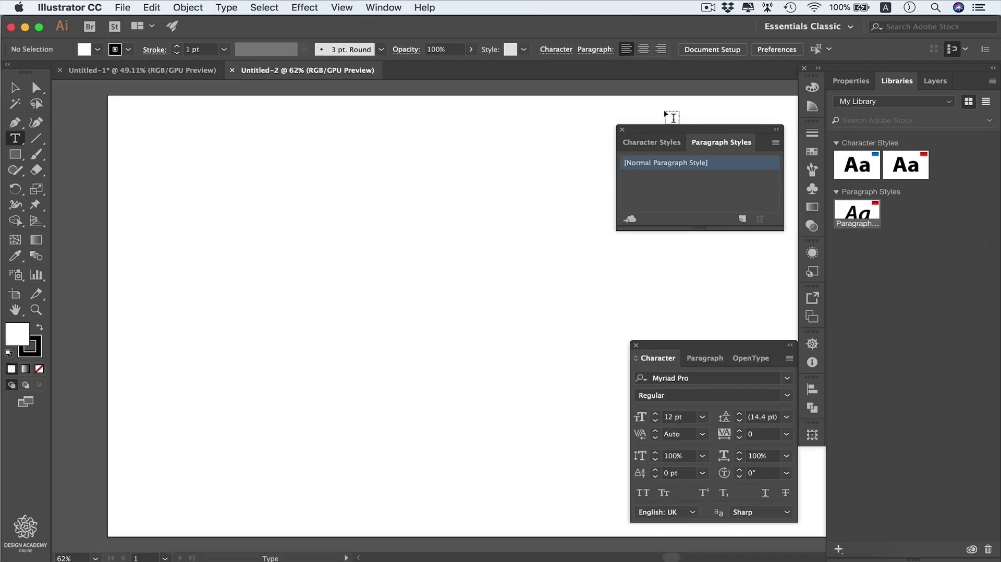
{"action": "left_click", "coordinate": [653, 141]}
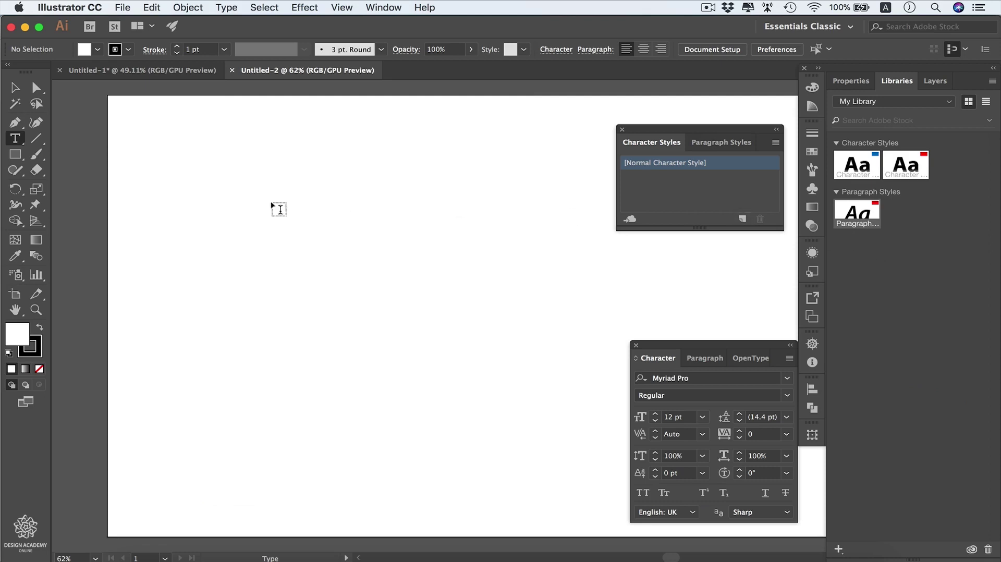
{"action": "left_click", "coordinate": [313, 227]}
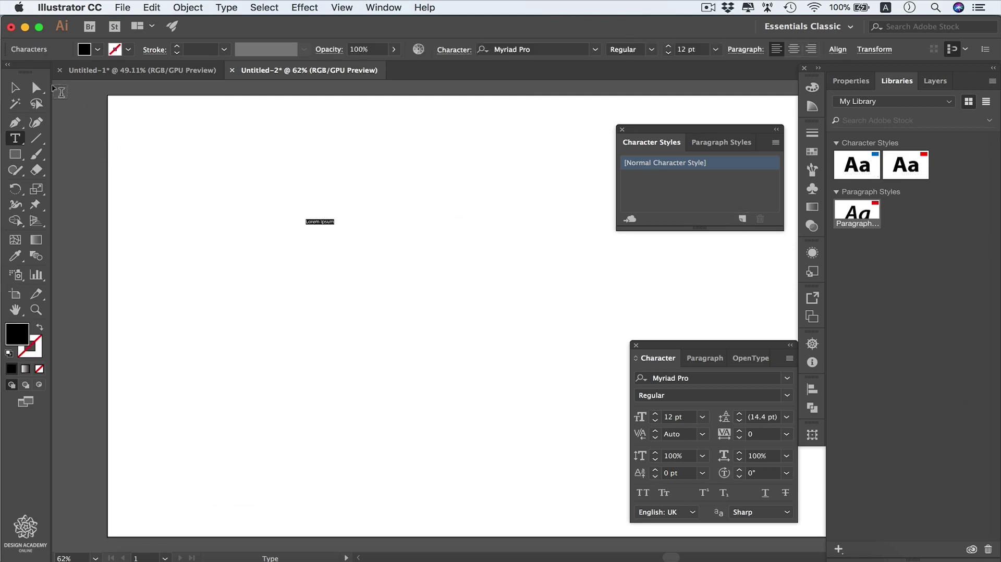
Step: Apply the red bold library Character Style 3 to the text, then return to Untitled-1
{"action": "left_click", "coordinate": [17, 93]}
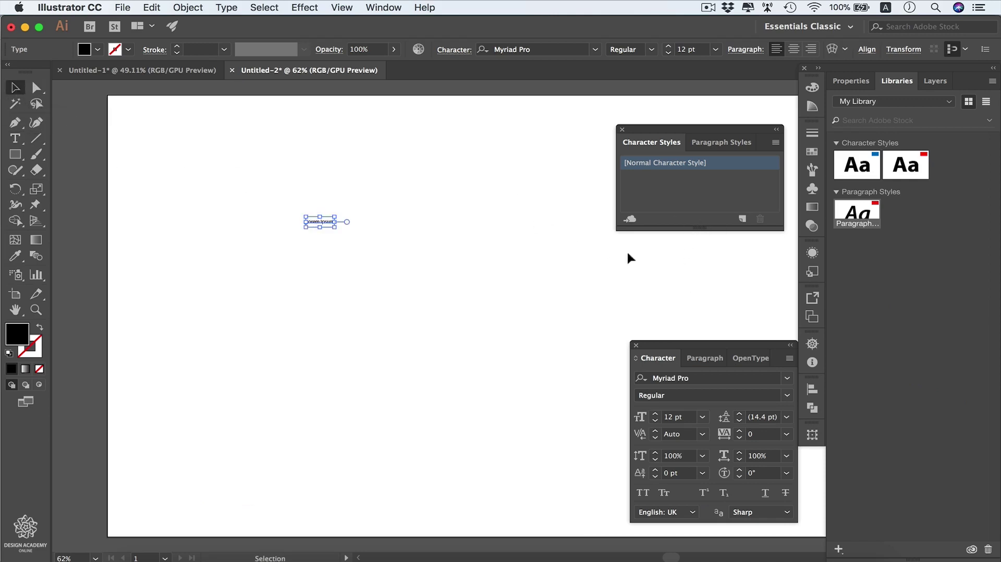
{"action": "left_click", "coordinate": [905, 159]}
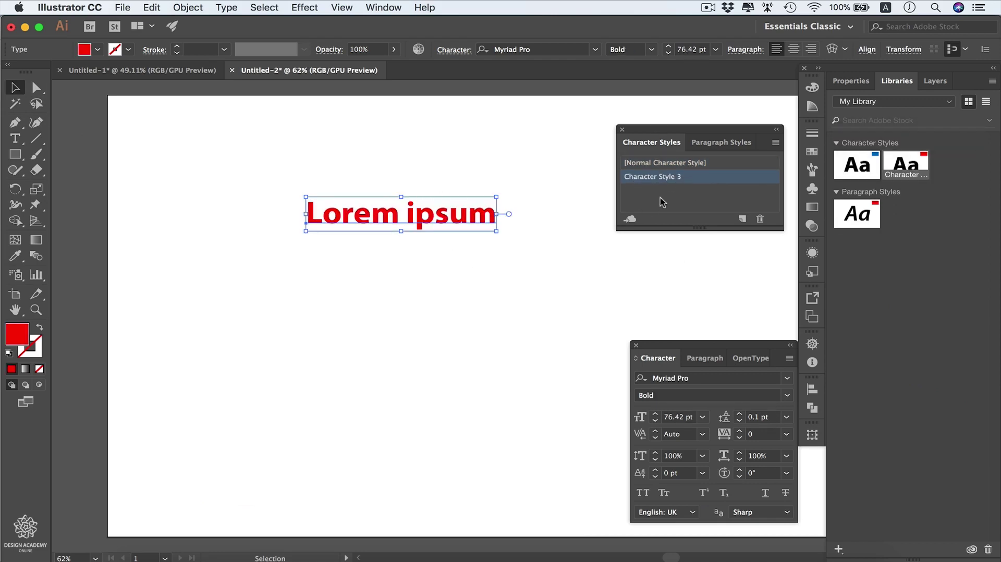
{"action": "left_click", "coordinate": [167, 70]}
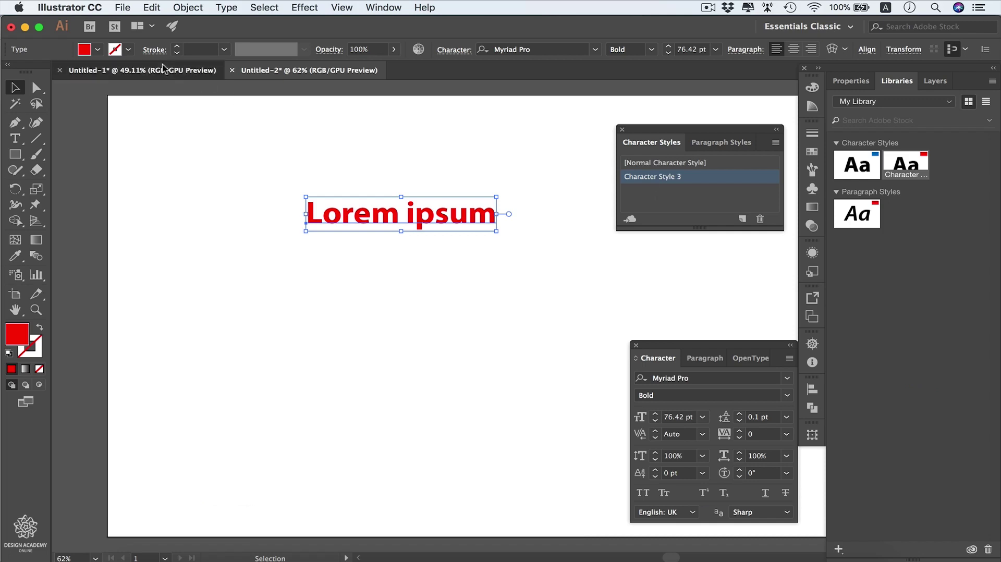